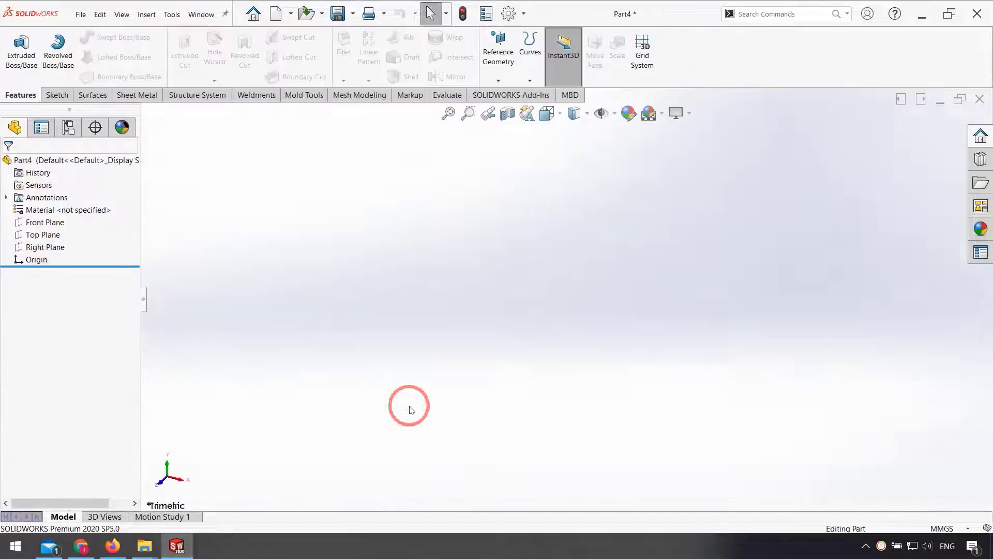
Create a 3D sketch with an equation-driven curve: x = cos(t)*4, y = sin(t)*1.2, z = t, for t from 0 to 100
{"action": "left_click", "coordinate": [51, 97]}
{"action": "left_click", "coordinate": [16, 80]}
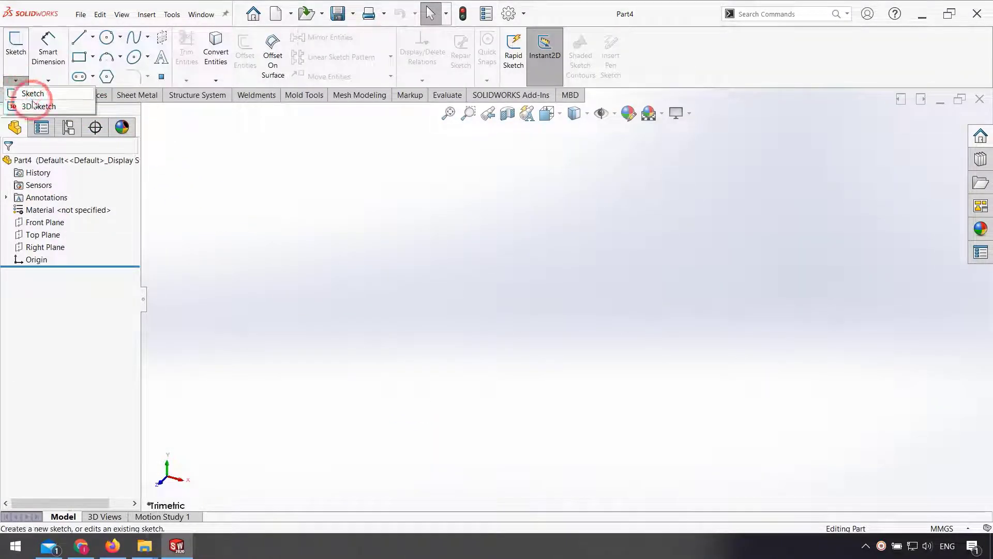
{"action": "left_click", "coordinate": [61, 107]}
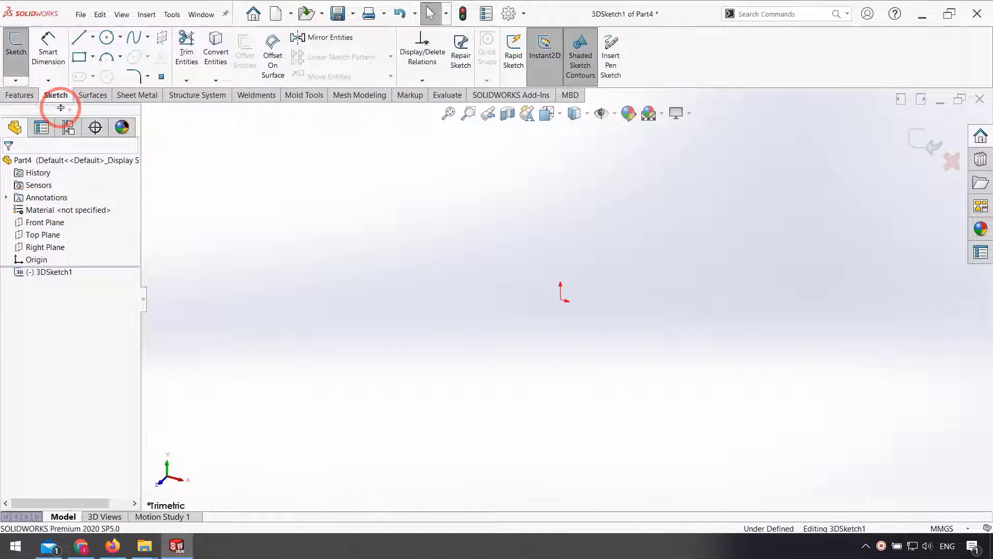
{"action": "left_click", "coordinate": [147, 37]}
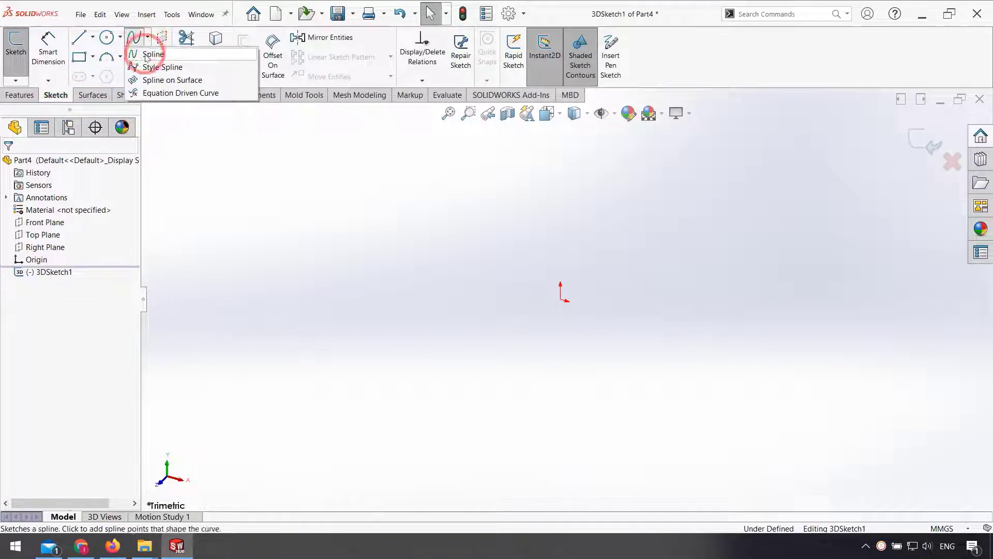
{"action": "left_click", "coordinate": [237, 97]}
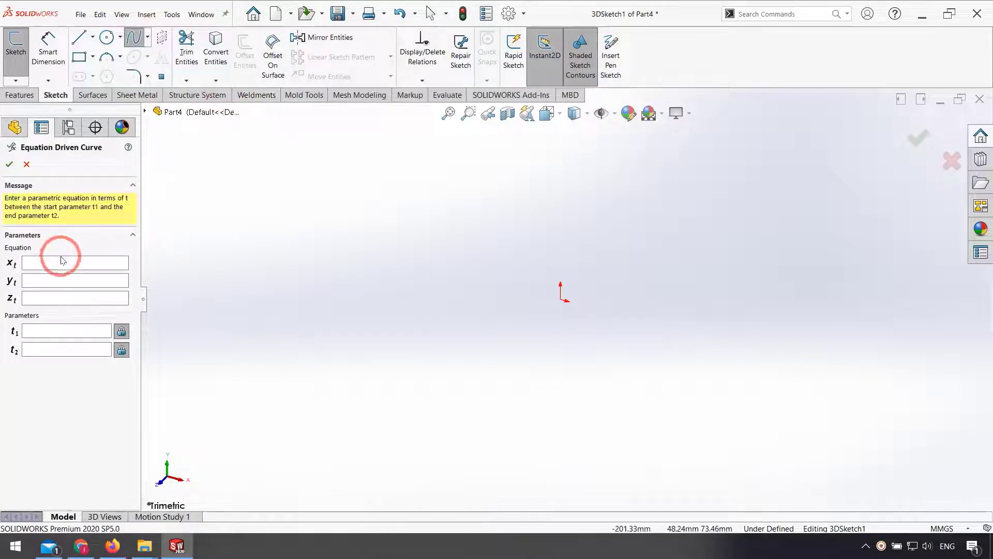
{"action": "left_click", "coordinate": [70, 262]}
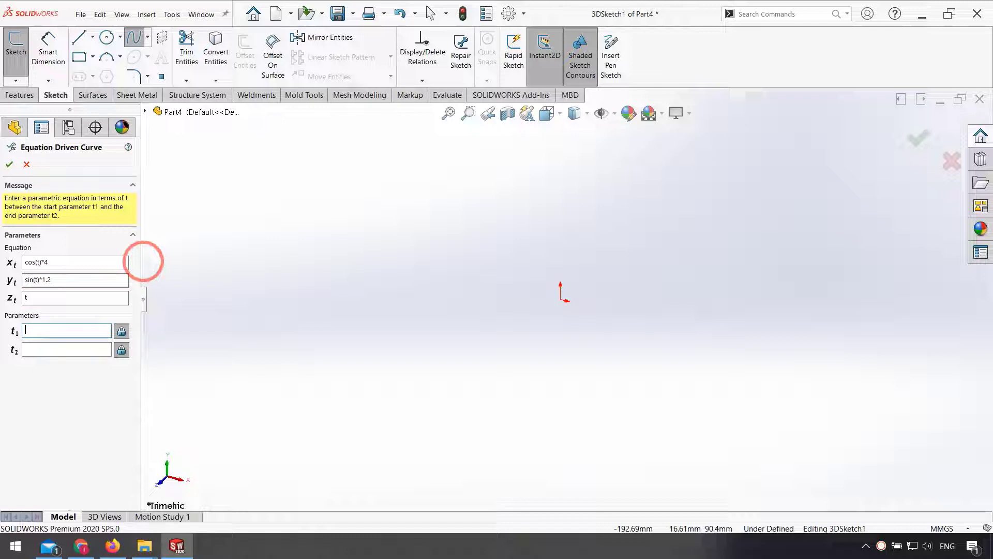
{"action": "type", "text": "0"}
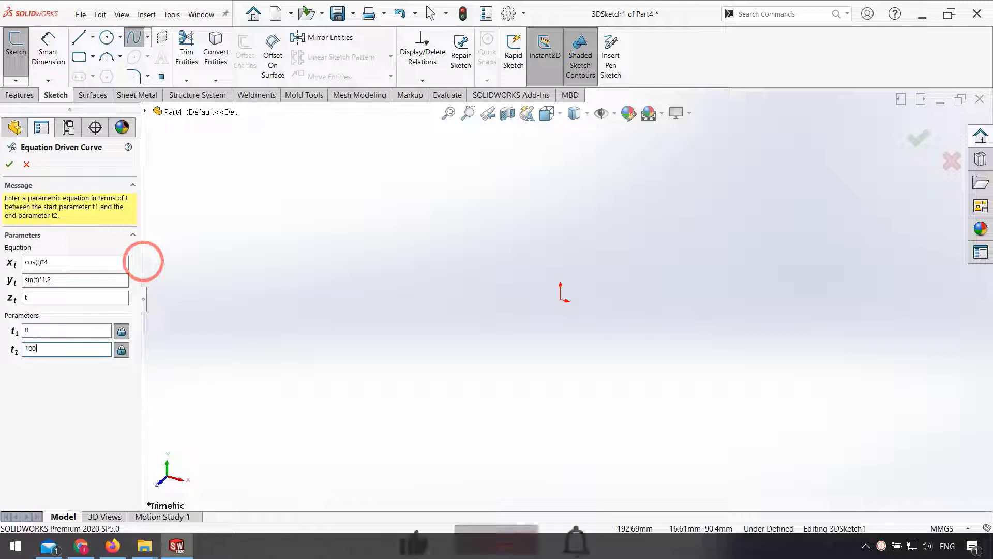
{"action": "left_click", "coordinate": [10, 164]}
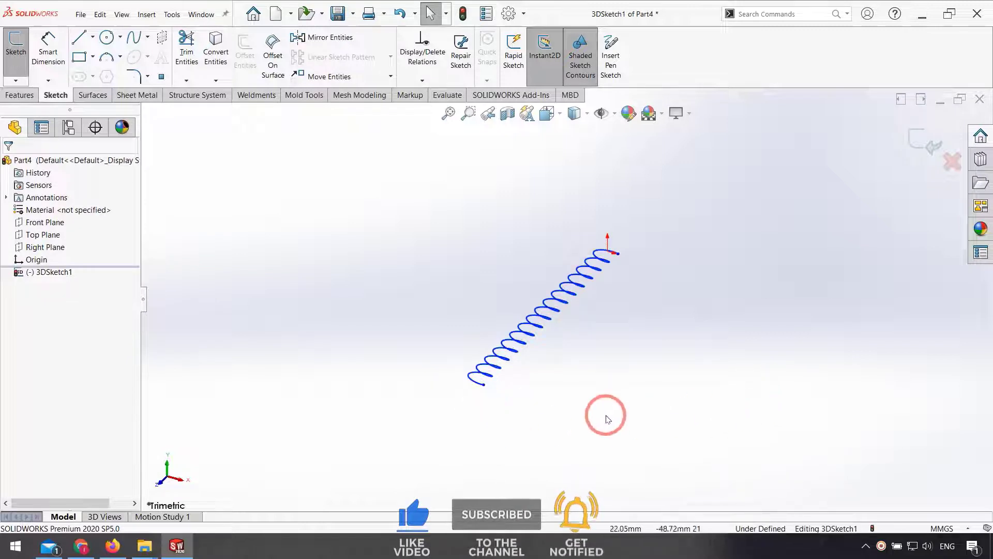
{"action": "middle_click_drag", "start_coordinate": [605, 414], "coordinate": [471, 236]}
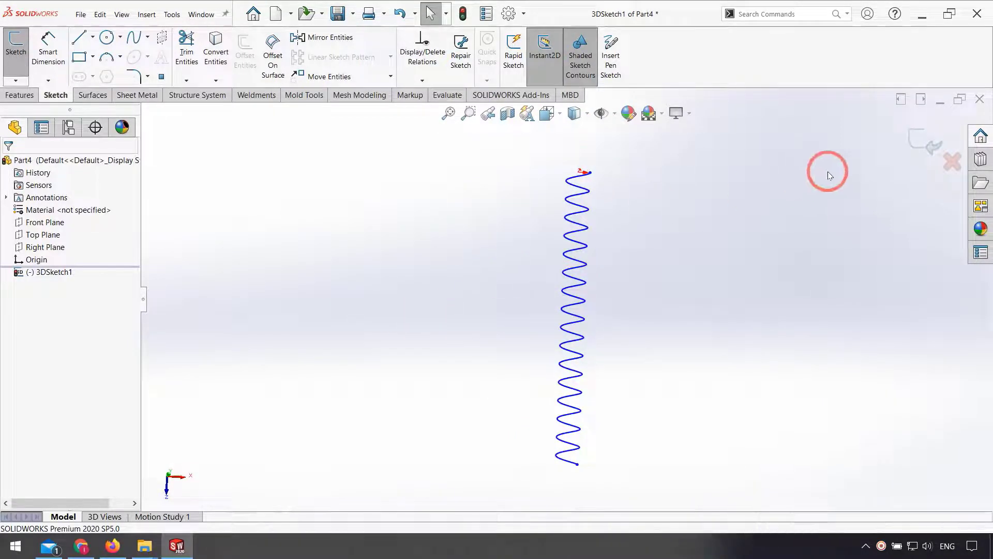
{"action": "left_click", "coordinate": [911, 141]}
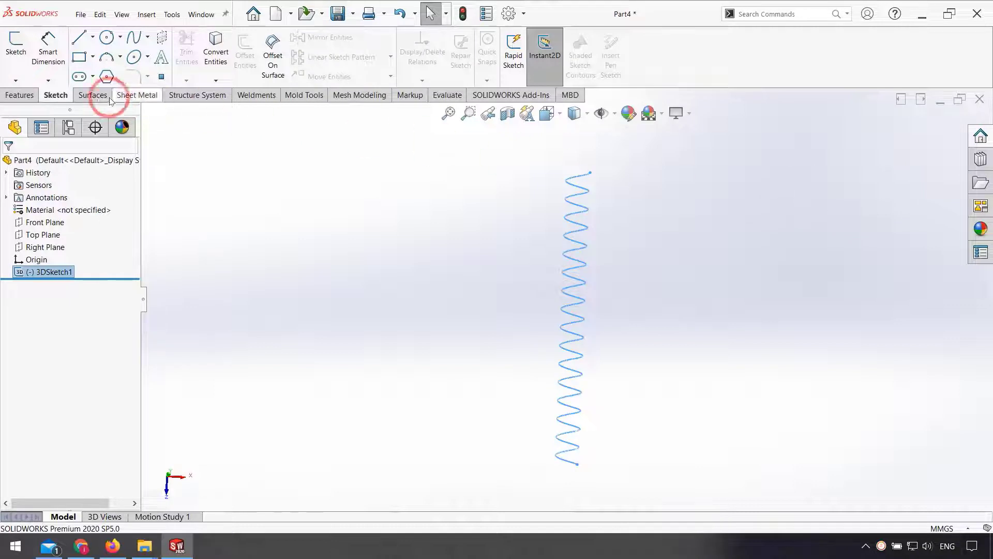
Sweep a 0.80 mm diameter circular profile along the helical 3D sketch curve to form a solid wire coil
{"action": "left_click", "coordinate": [18, 94]}
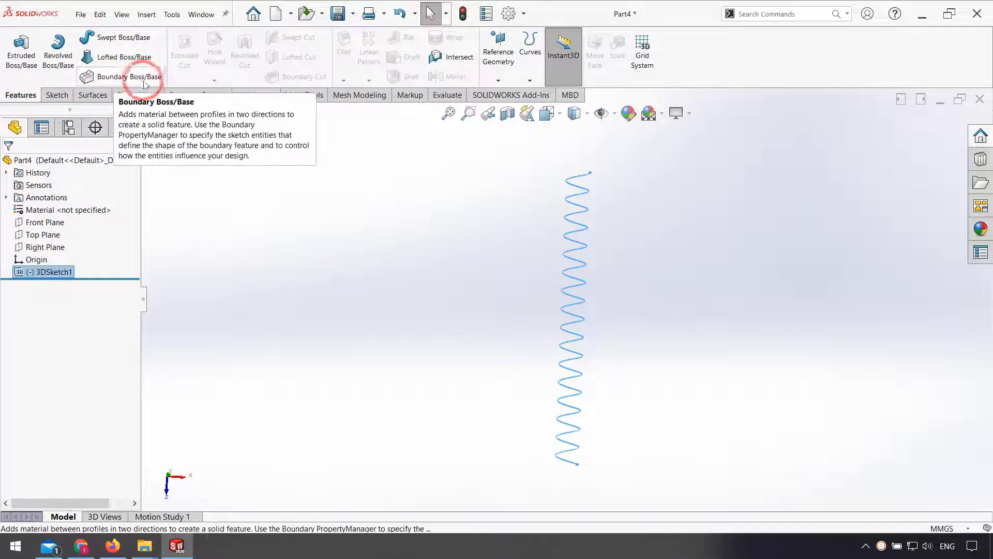
{"action": "left_click", "coordinate": [217, 162]}
{"action": "left_click", "coordinate": [106, 37]}
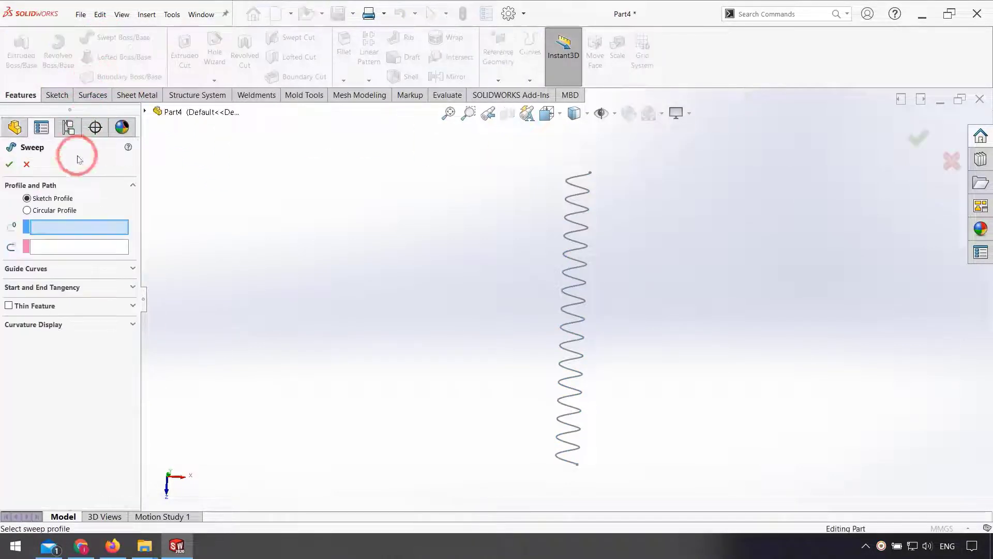
{"action": "left_click", "coordinate": [55, 210]}
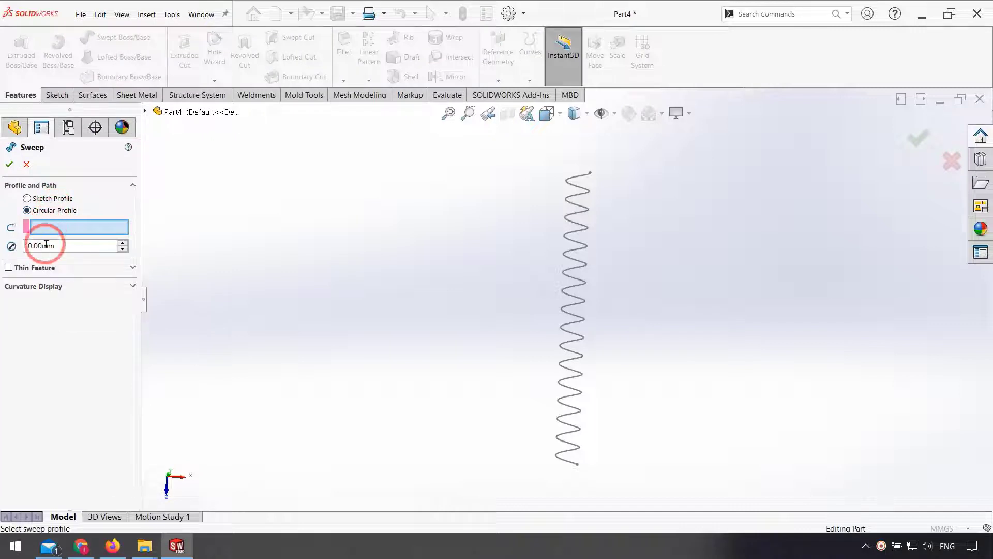
{"action": "type", "text": "0.8"}
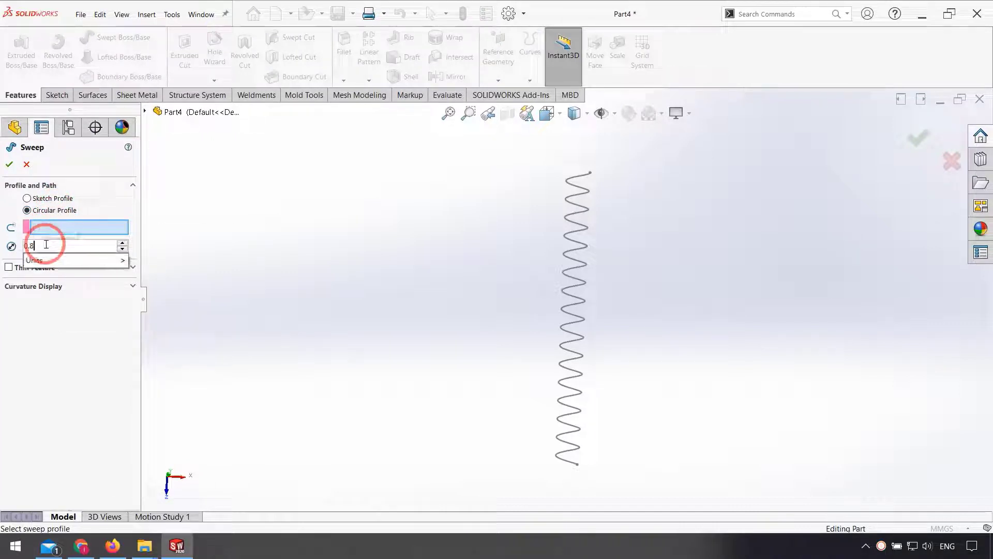
{"action": "key", "text": "Return"}
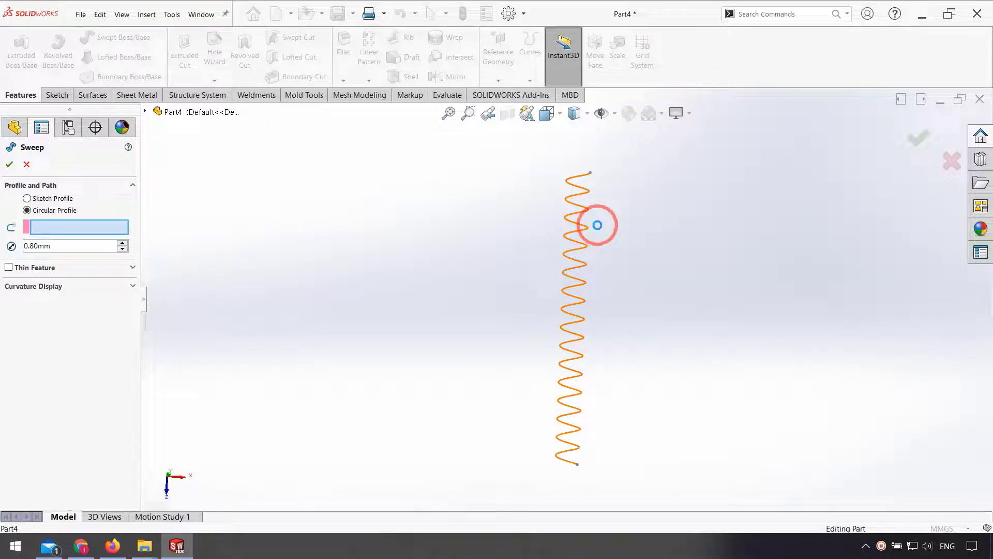
{"action": "left_click", "coordinate": [597, 225]}
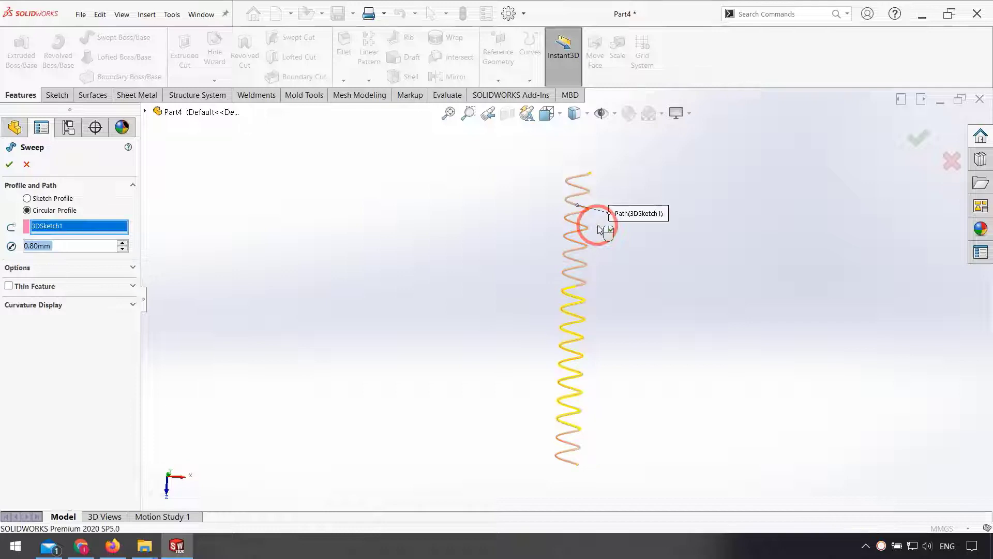
{"action": "scroll", "coordinate": [598, 246], "scroll_direction": "down", "scroll_amount": 3}
{"action": "middle_click_drag", "start_coordinate": [597, 251], "coordinate": [593, 295]}
{"action": "left_click", "coordinate": [9, 164]}
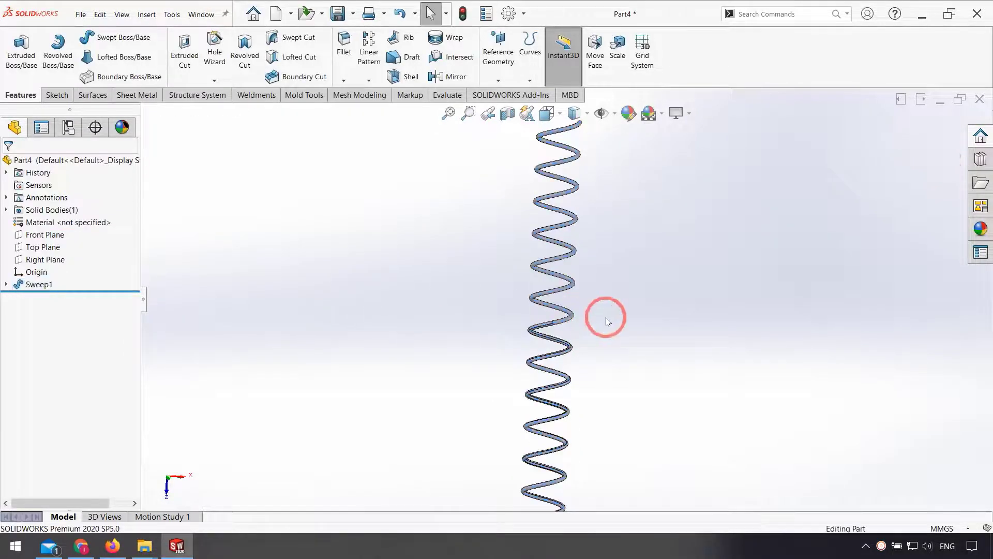
Set up a Move/Copy Body feature that makes one copy of the coil, offset 9 mm in X and 3 mm in Z
{"action": "middle_click_drag", "start_coordinate": [608, 321], "coordinate": [559, 349]}
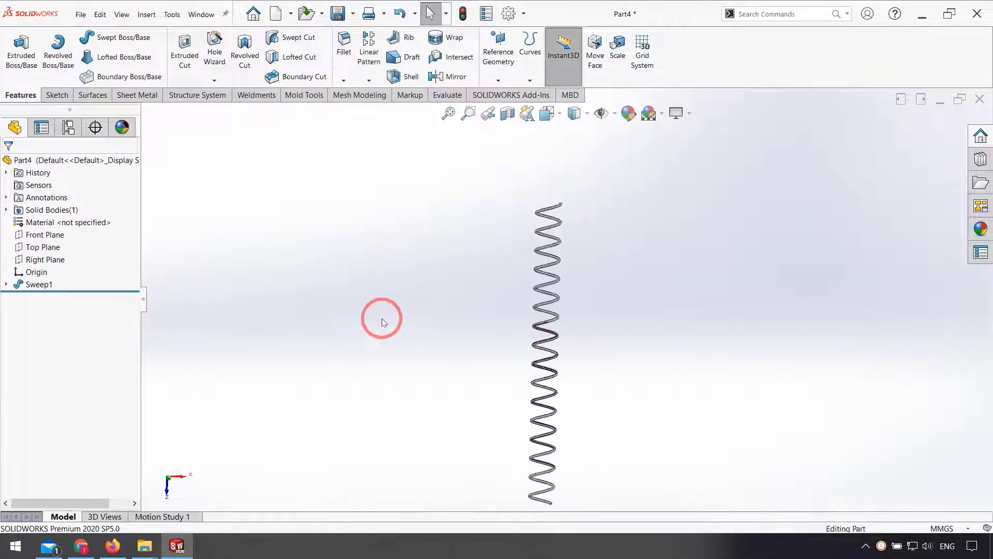
{"action": "left_click", "coordinate": [146, 14]}
{"action": "mouse_move", "coordinate": [162, 62]}
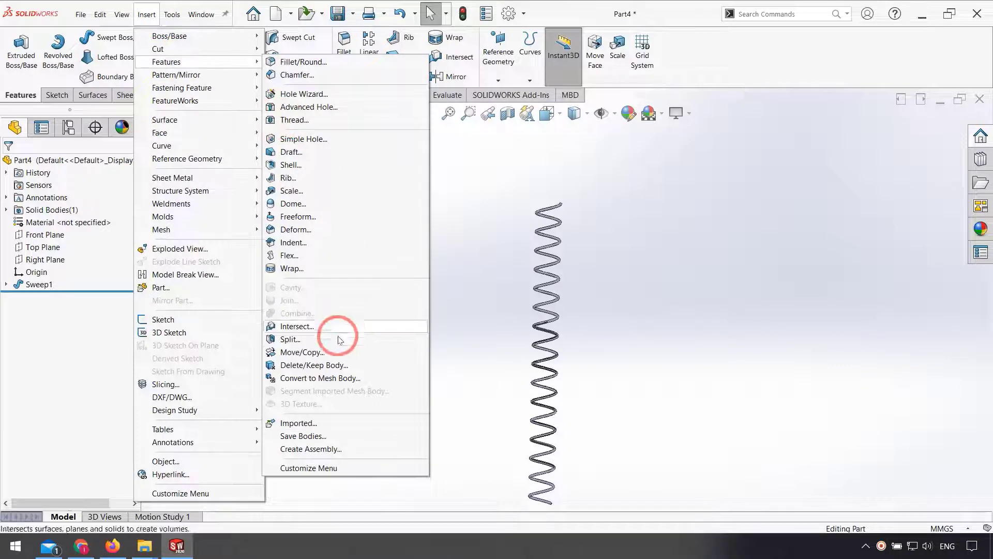
{"action": "left_click", "coordinate": [328, 352]}
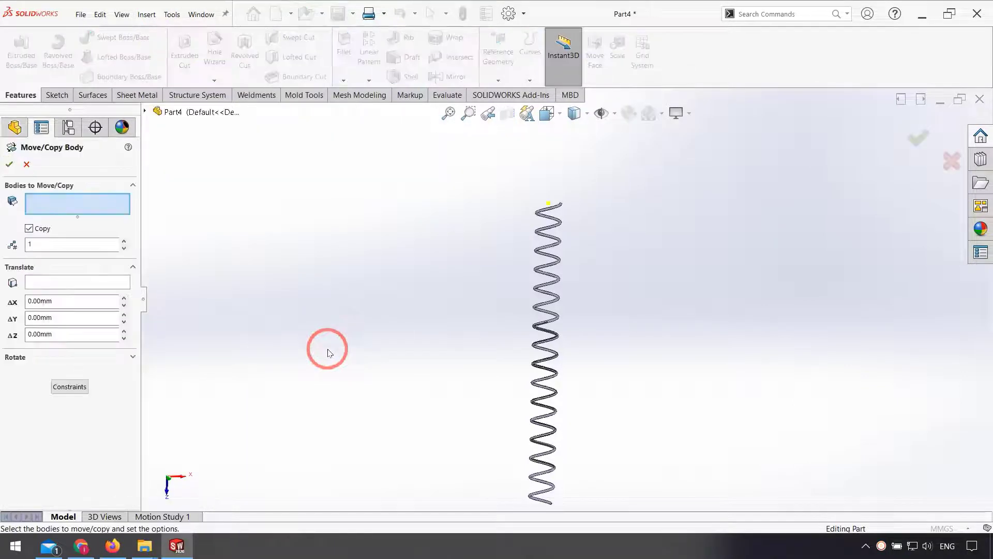
{"action": "left_click", "coordinate": [550, 300]}
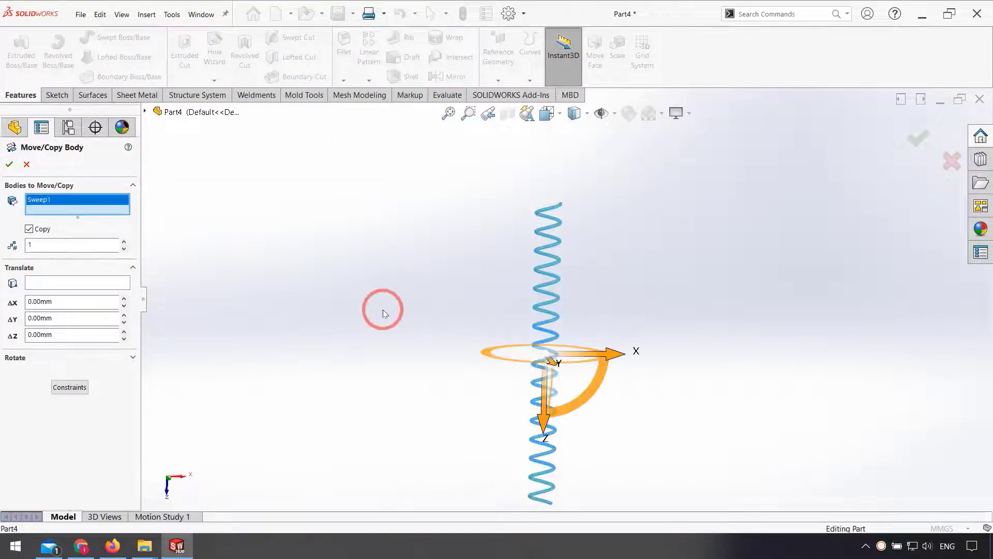
{"action": "left_click", "coordinate": [24, 234]}
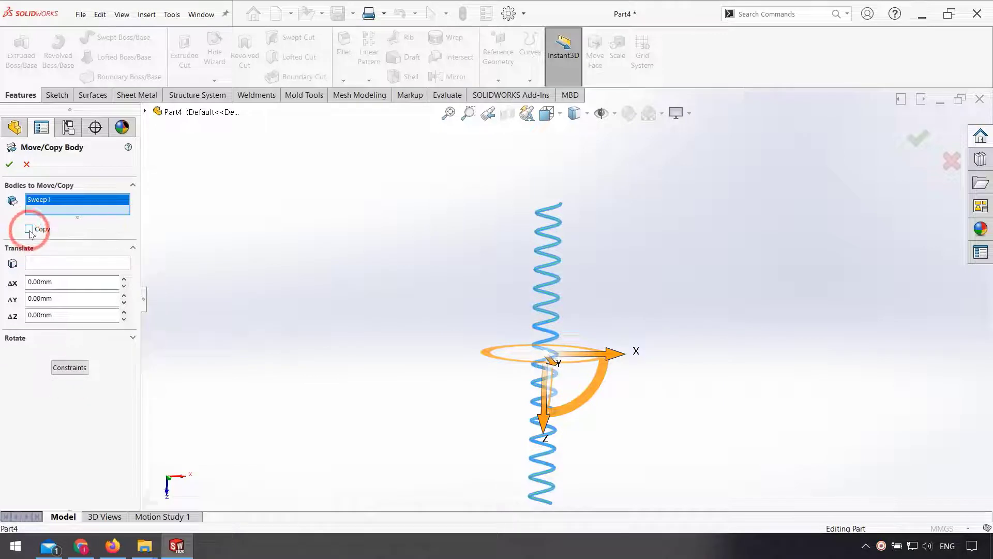
{"action": "left_click", "coordinate": [29, 229]}
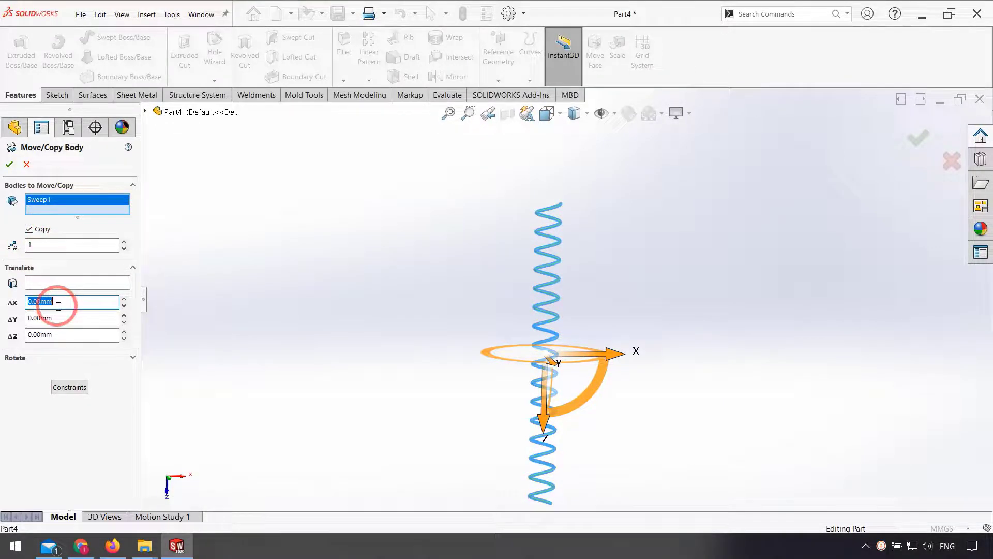
{"action": "left_click", "coordinate": [57, 335]}
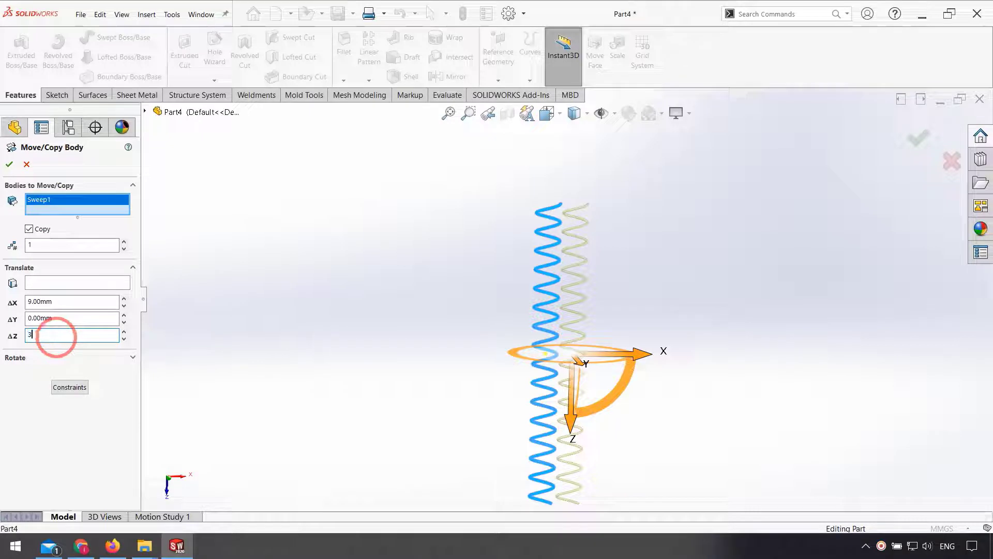
Set the copy's X offset to 7 mm so the two coils interlock, and create the copied body
{"action": "scroll", "coordinate": [472, 279], "scroll_direction": "up", "scroll_amount": 1}
{"action": "scroll", "coordinate": [551, 272], "scroll_direction": "down", "scroll_amount": 2}
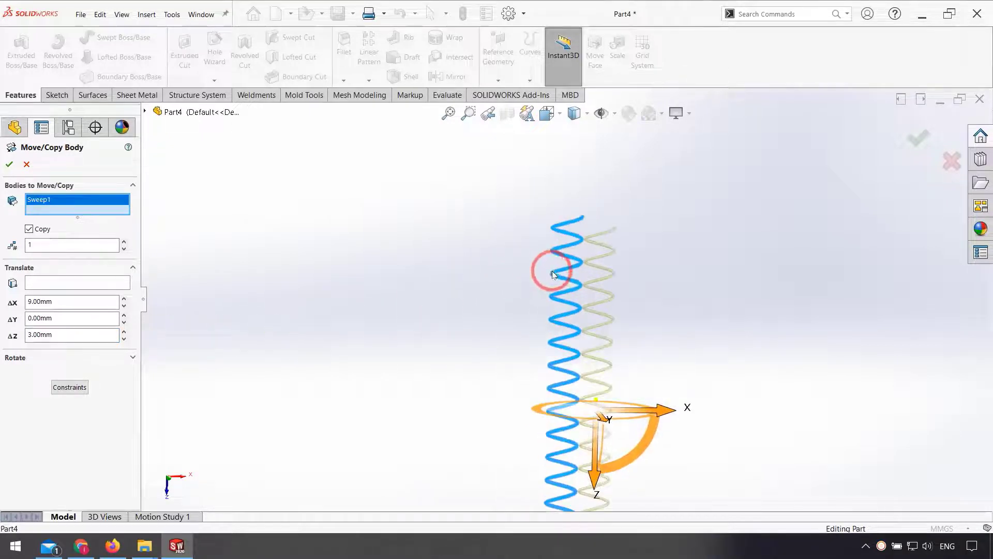
{"action": "scroll", "coordinate": [551, 271], "scroll_direction": "down", "scroll_amount": 2}
{"action": "double_click", "coordinate": [50, 301]}
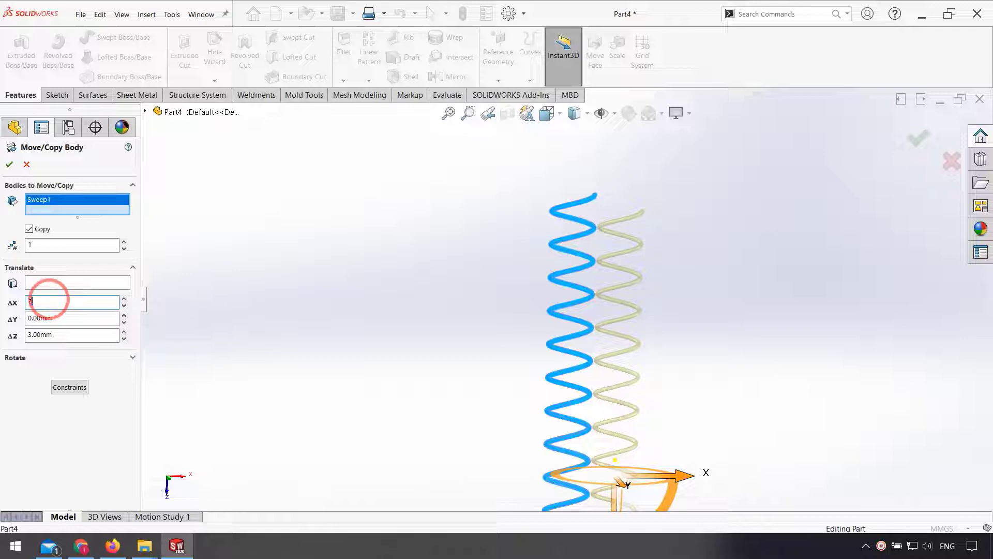
{"action": "type", "text": "7.00mm"}
{"action": "scroll", "coordinate": [597, 233], "scroll_direction": "down", "scroll_amount": 5}
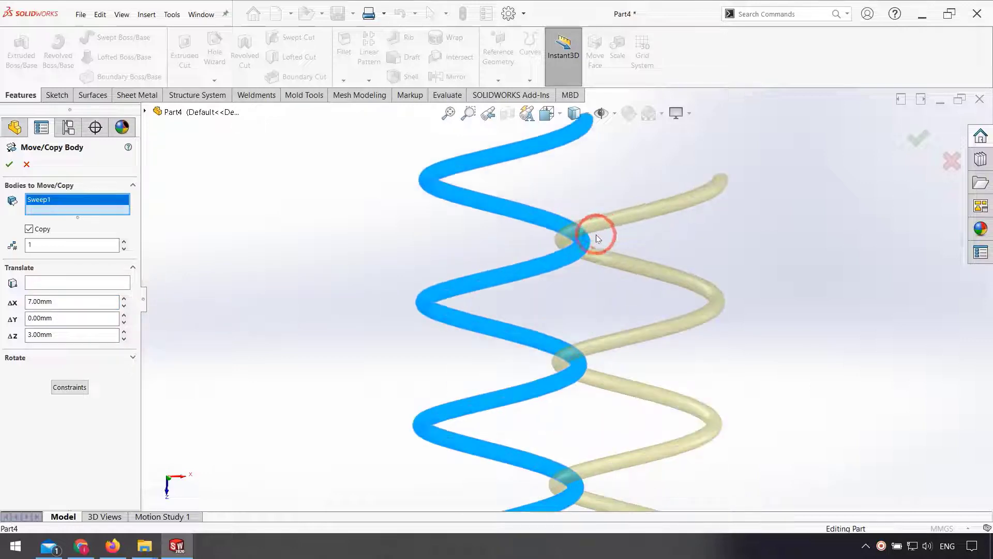
{"action": "scroll", "coordinate": [578, 250], "scroll_direction": "down", "scroll_amount": 4}
{"action": "scroll", "coordinate": [576, 299], "scroll_direction": "up", "scroll_amount": 6}
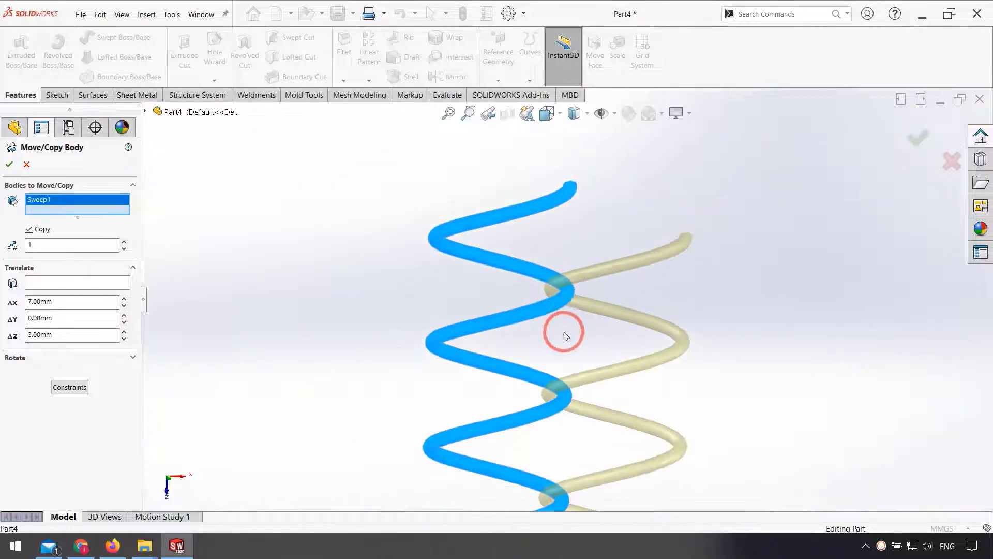
{"action": "scroll", "coordinate": [562, 328], "scroll_direction": "up", "scroll_amount": 5}
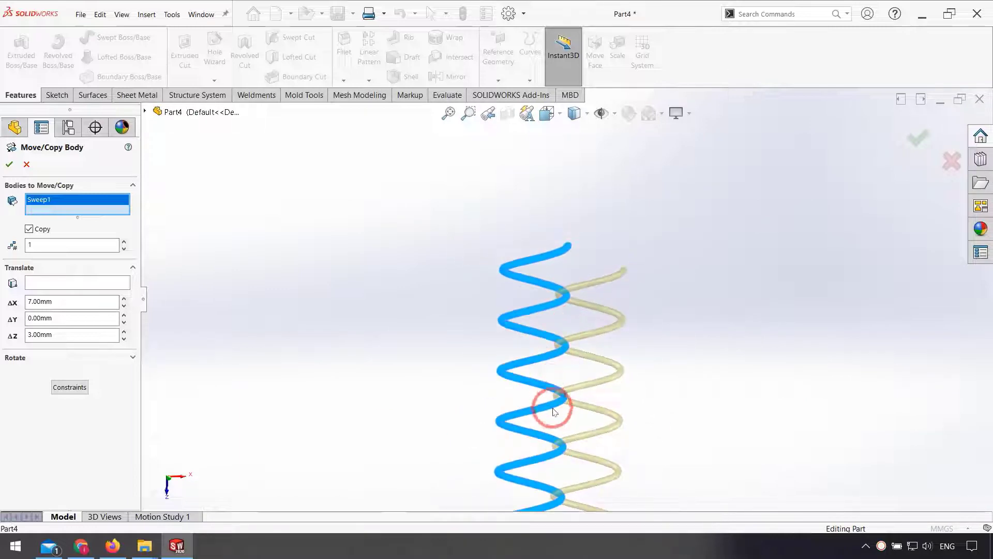
{"action": "scroll", "coordinate": [554, 411], "scroll_direction": "up", "scroll_amount": 6}
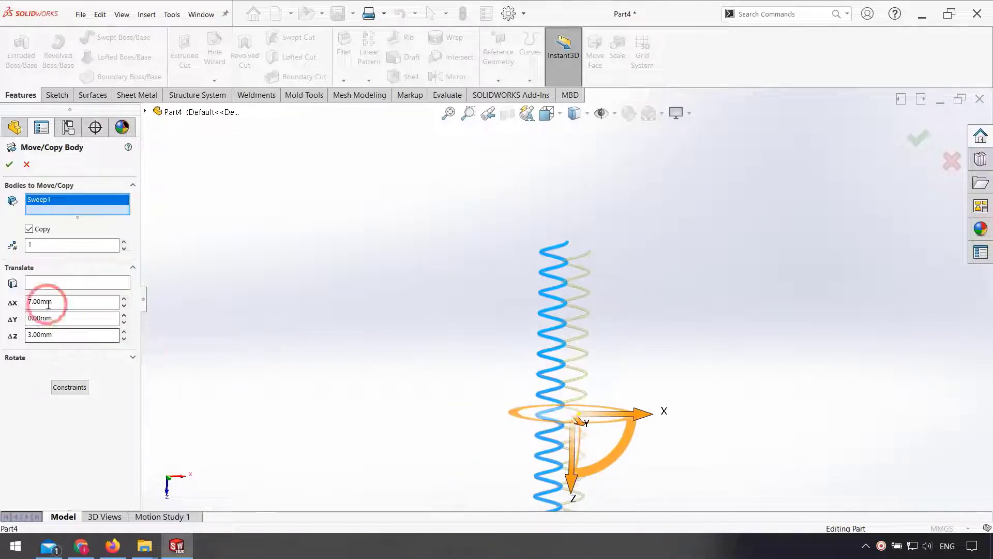
{"action": "left_click", "coordinate": [2, 209]}
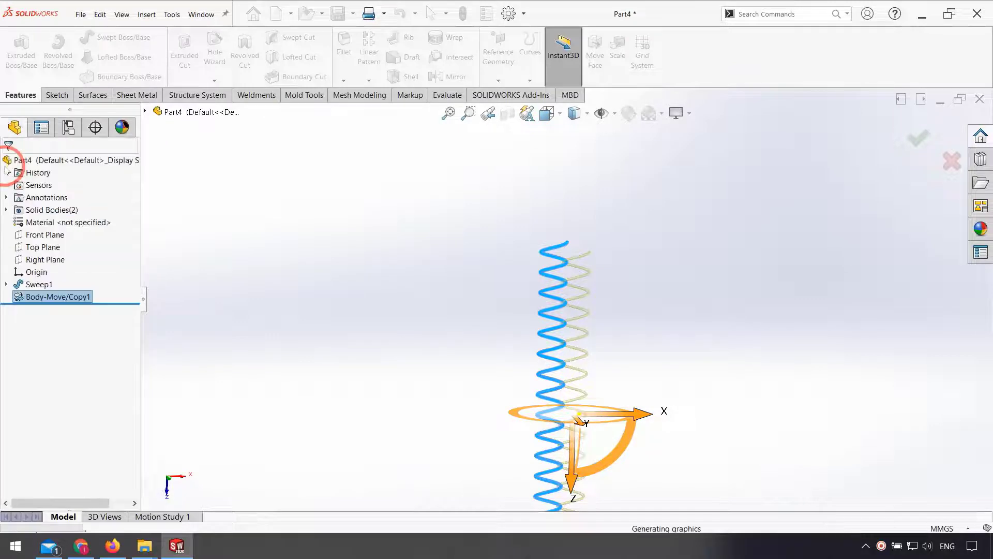
Start a new sketch on the Top Plane, viewed normal to the plane
{"action": "left_click", "coordinate": [403, 335]}
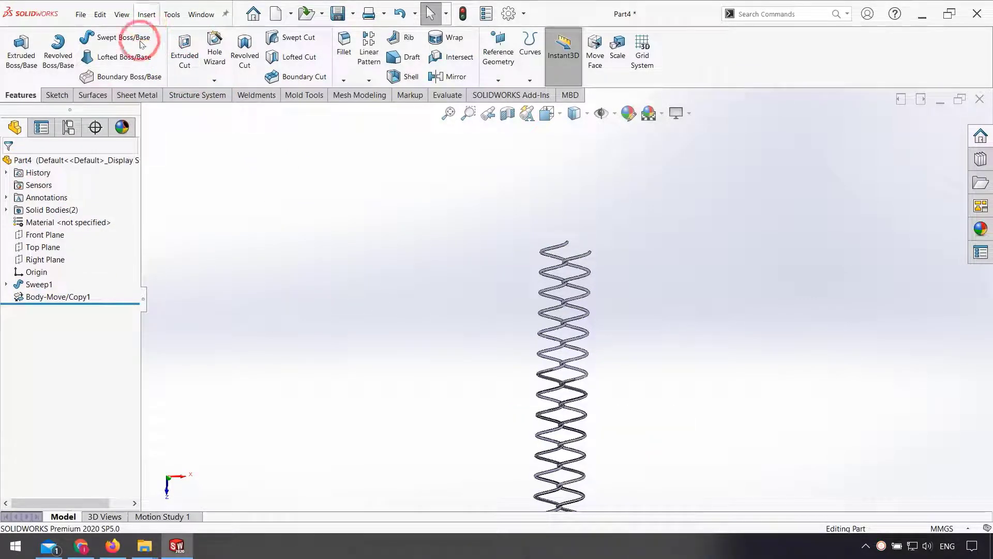
{"action": "left_click", "coordinate": [36, 247]}
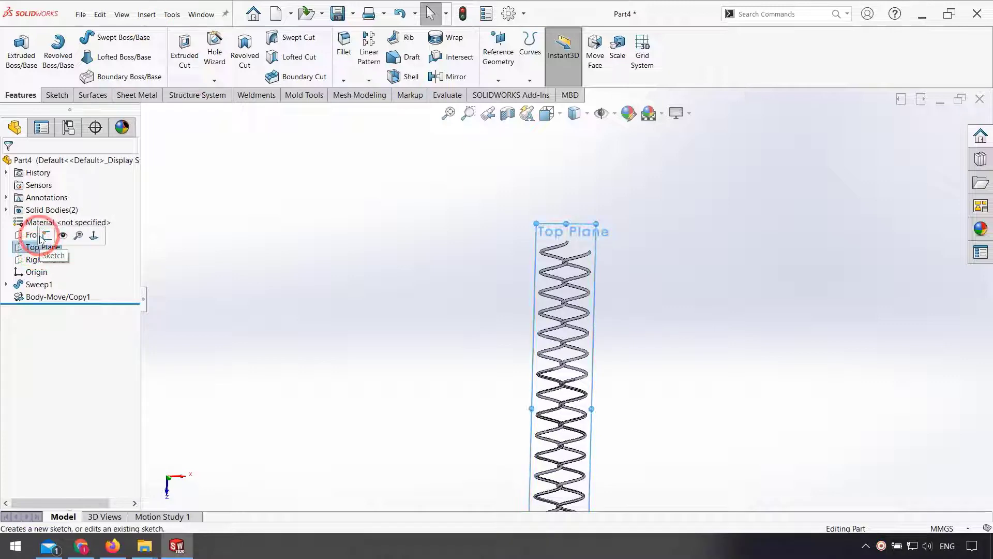
{"action": "left_click", "coordinate": [42, 237]}
{"action": "key", "text": "space"}
{"action": "left_click", "coordinate": [496, 343]}
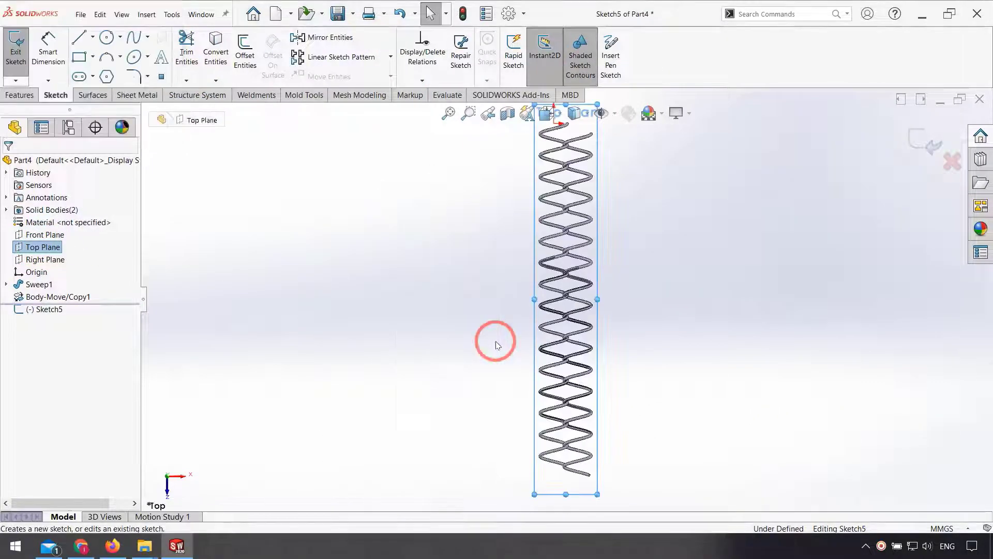
Sketch a corner rectangle of about 25 by 6.4 mm over the uneven coil ends beside the origin
{"action": "left_click", "coordinate": [643, 285]}
{"action": "scroll", "coordinate": [614, 233], "scroll_direction": "up", "scroll_amount": 5}
{"action": "scroll", "coordinate": [560, 191], "scroll_direction": "down", "scroll_amount": 7}
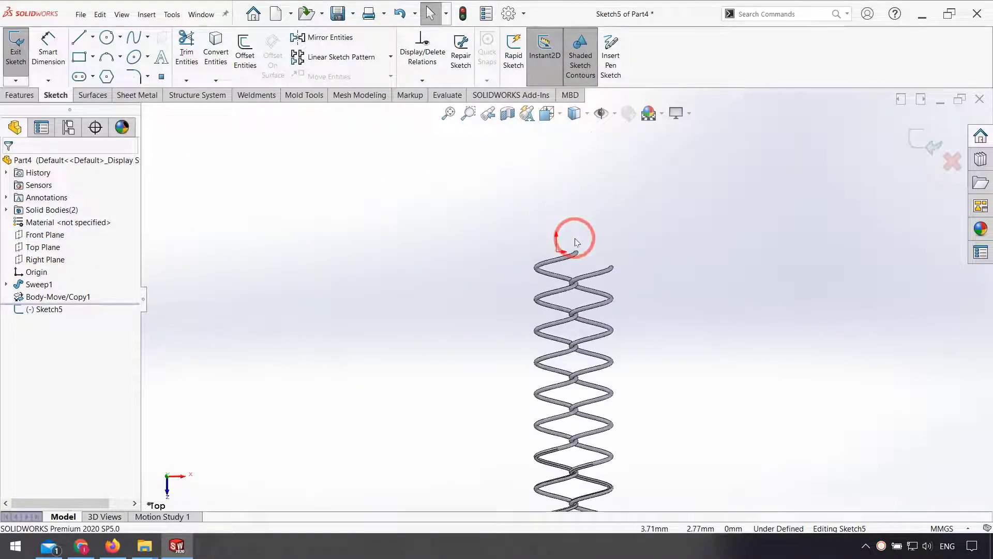
{"action": "scroll", "coordinate": [575, 240], "scroll_direction": "down", "scroll_amount": 2}
{"action": "left_click", "coordinate": [120, 56]}
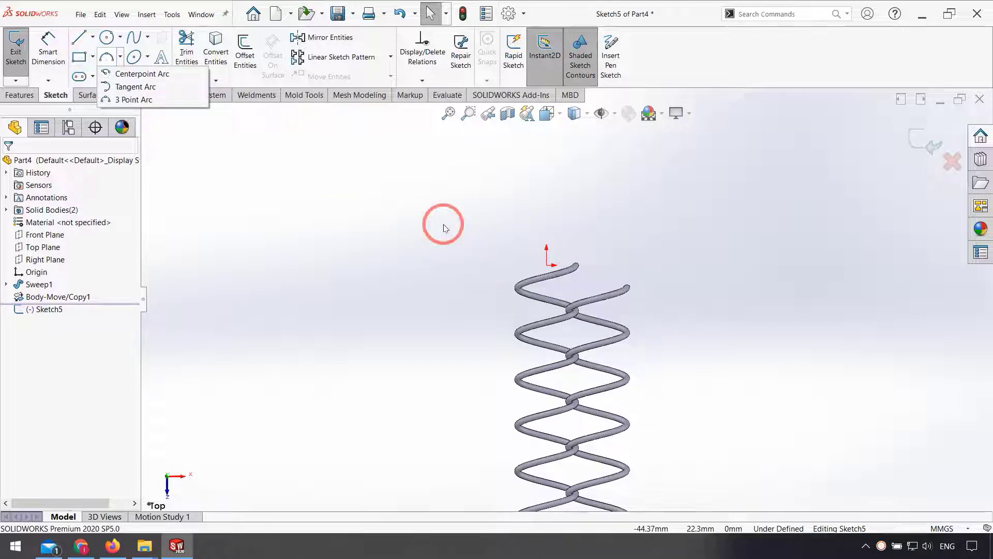
{"action": "left_click", "coordinate": [78, 56]}
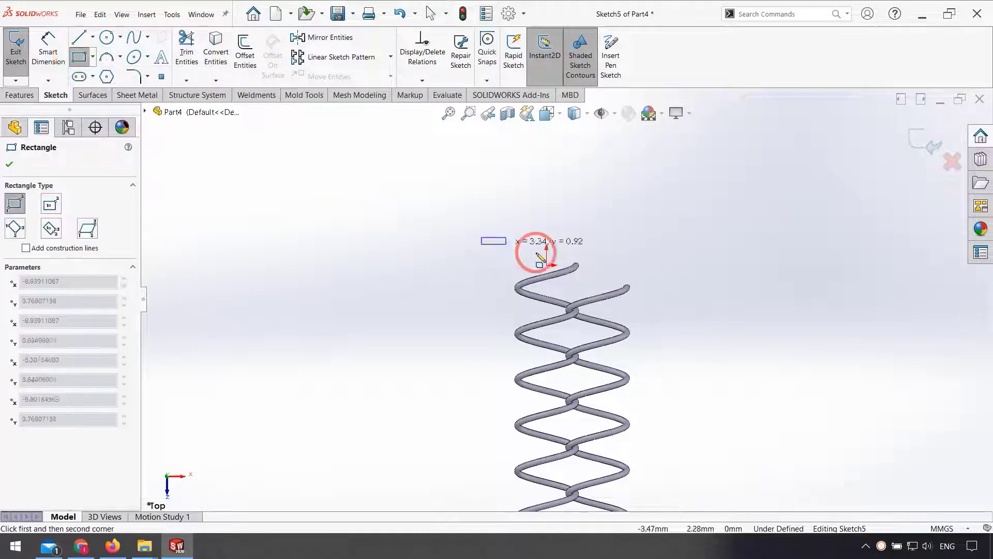
{"action": "left_click_drag", "start_coordinate": [535, 252], "coordinate": [664, 284]}
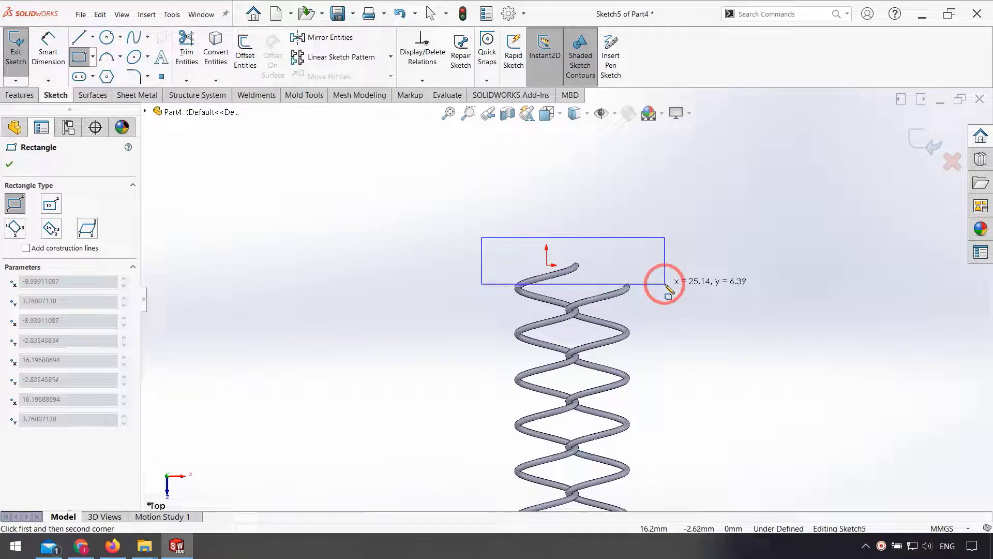
{"action": "left_click", "coordinate": [665, 284]}
Sketch a second corner rectangle covering the protruding wire end at the far end of the coils
{"action": "scroll", "coordinate": [564, 321], "scroll_direction": "up", "scroll_amount": 5}
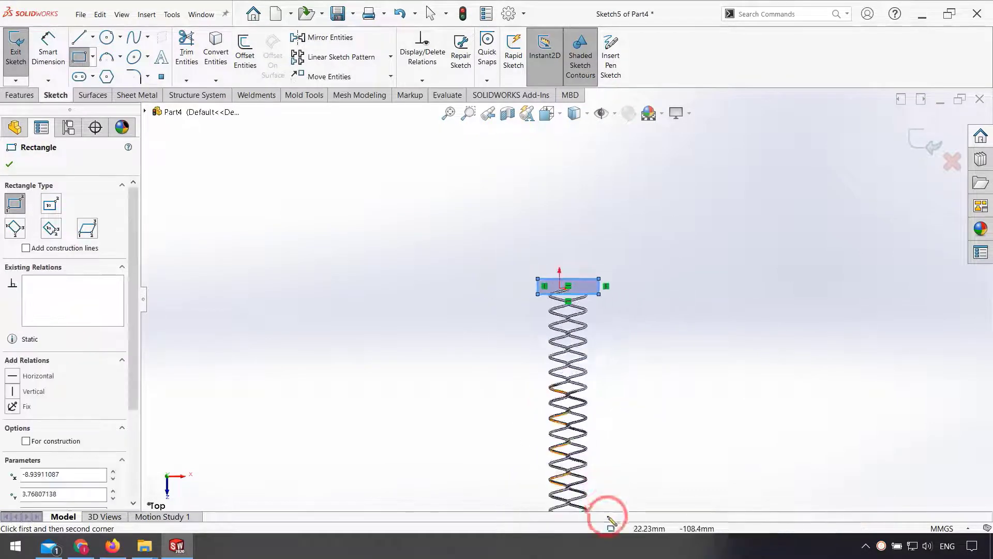
{"action": "scroll", "coordinate": [565, 483], "scroll_direction": "down", "scroll_amount": 6}
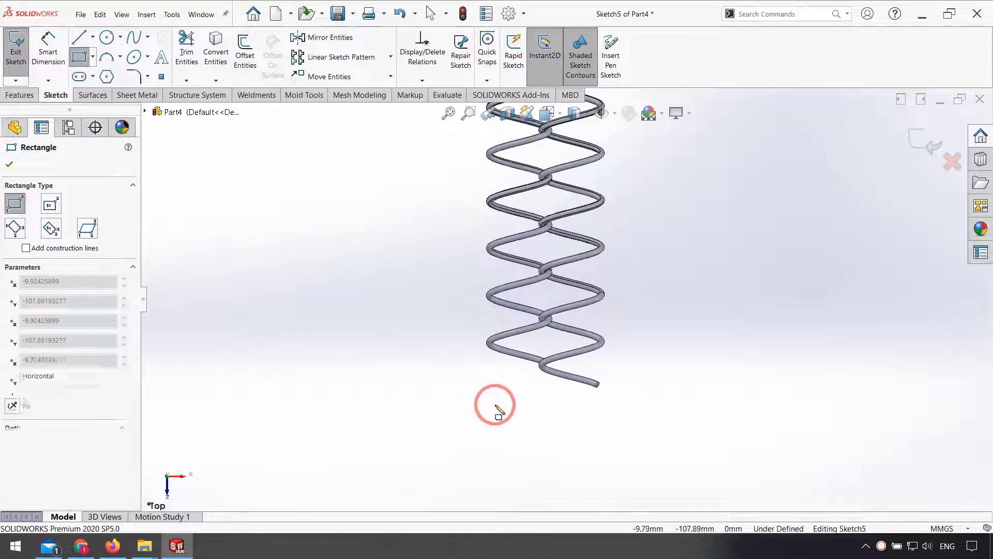
{"action": "left_click", "coordinate": [444, 421]}
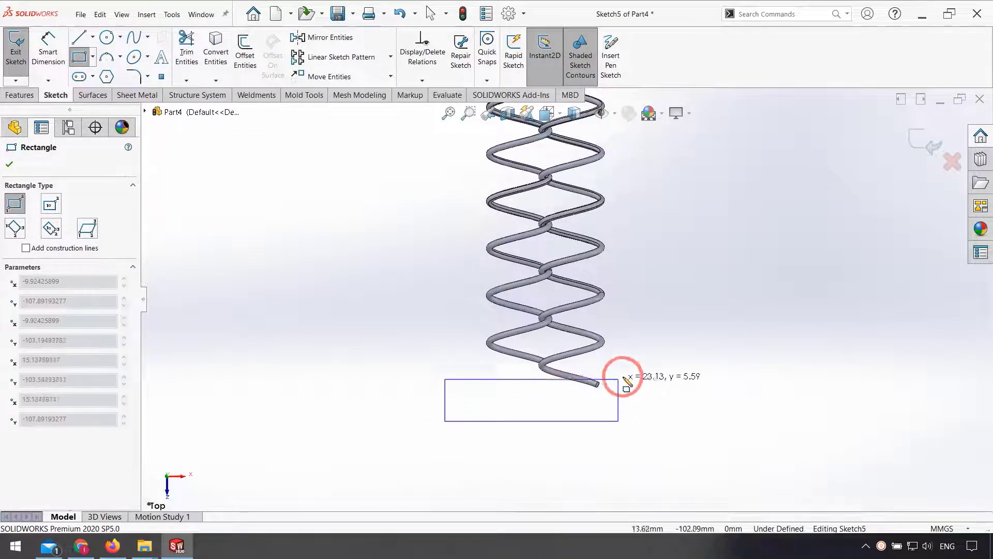
{"action": "left_click", "coordinate": [641, 366]}
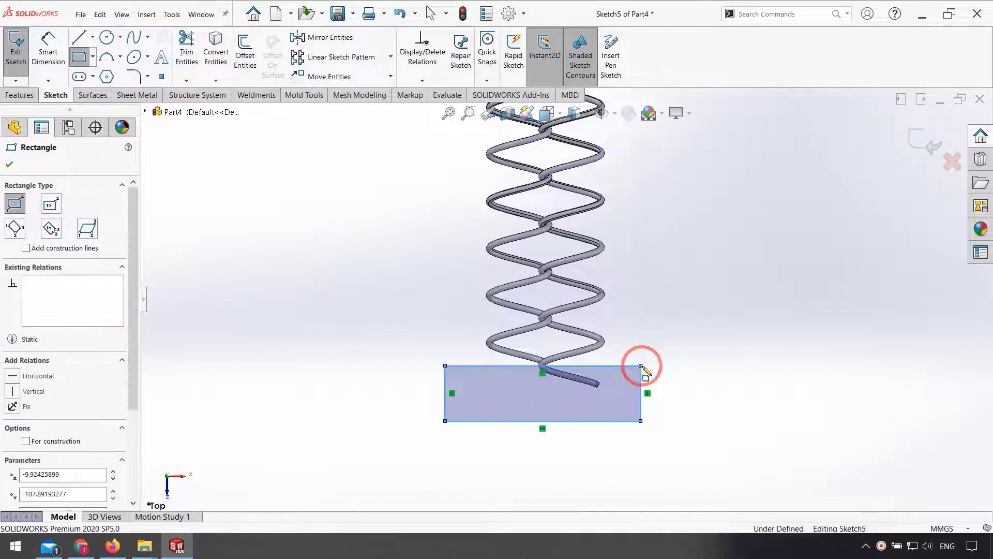
Trim both coil ends with an extruded cut of the two rectangles, using the Through All - Both end condition
{"action": "left_click", "coordinate": [20, 95]}
{"action": "left_click", "coordinate": [178, 61]}
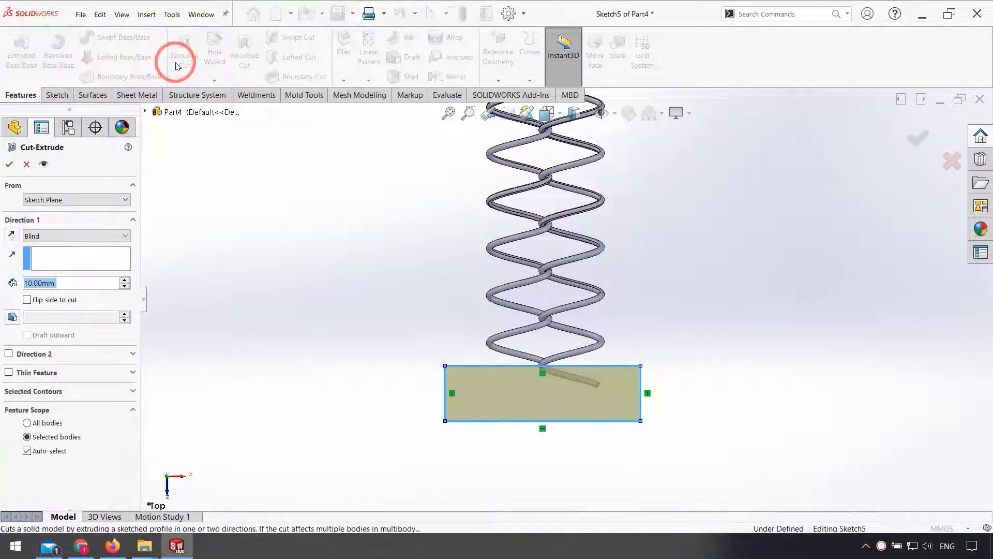
{"action": "left_click", "coordinate": [62, 237]}
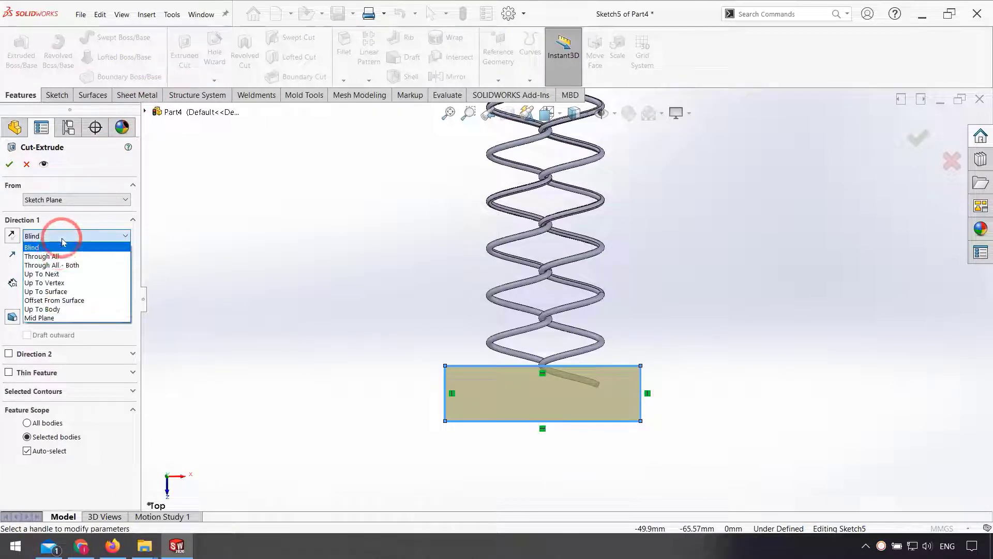
{"action": "left_click", "coordinate": [62, 264]}
{"action": "left_click", "coordinate": [26, 248]}
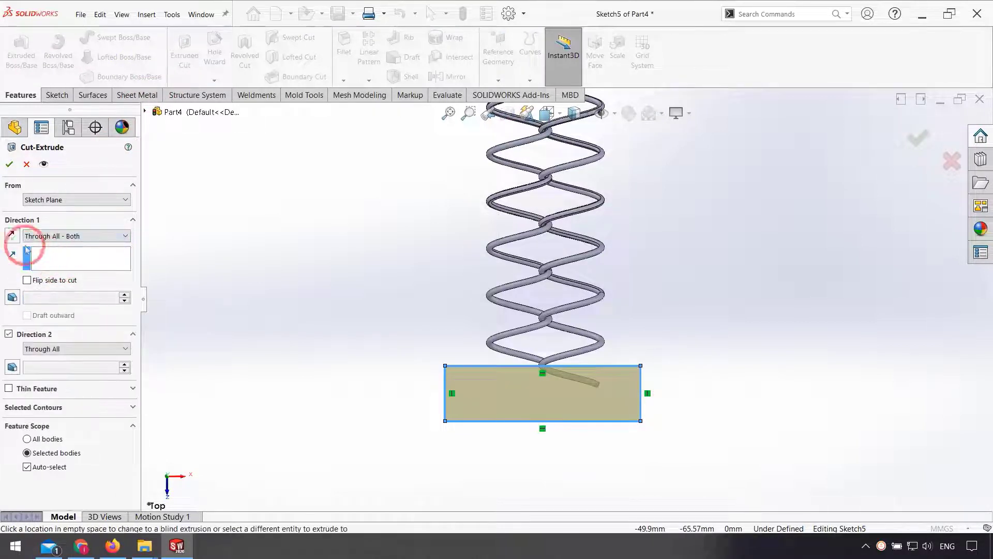
{"action": "left_click", "coordinate": [8, 164]}
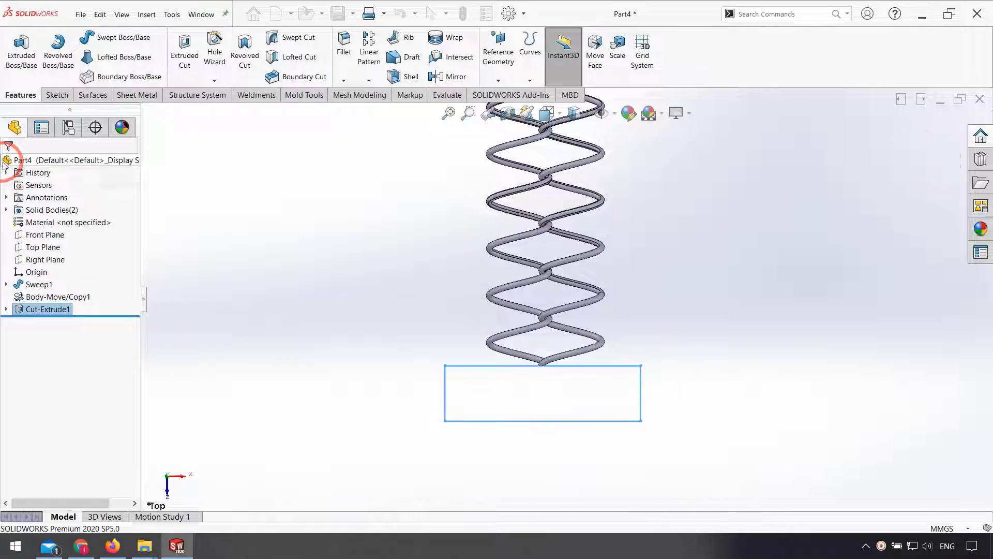
{"action": "left_click", "coordinate": [384, 230]}
{"action": "left_click", "coordinate": [320, 237]}
Set up a linear pattern with the Right Plane as Direction 1 and both trimmed coils as the bodies to pattern
{"action": "scroll", "coordinate": [465, 219], "scroll_direction": "up", "scroll_amount": 9}
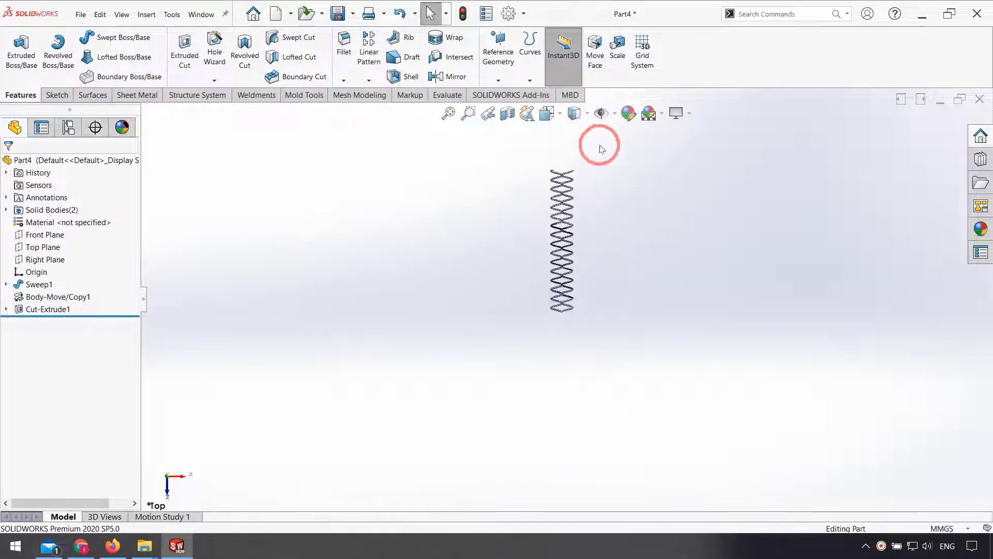
{"action": "scroll", "coordinate": [602, 184], "scroll_direction": "down", "scroll_amount": 2}
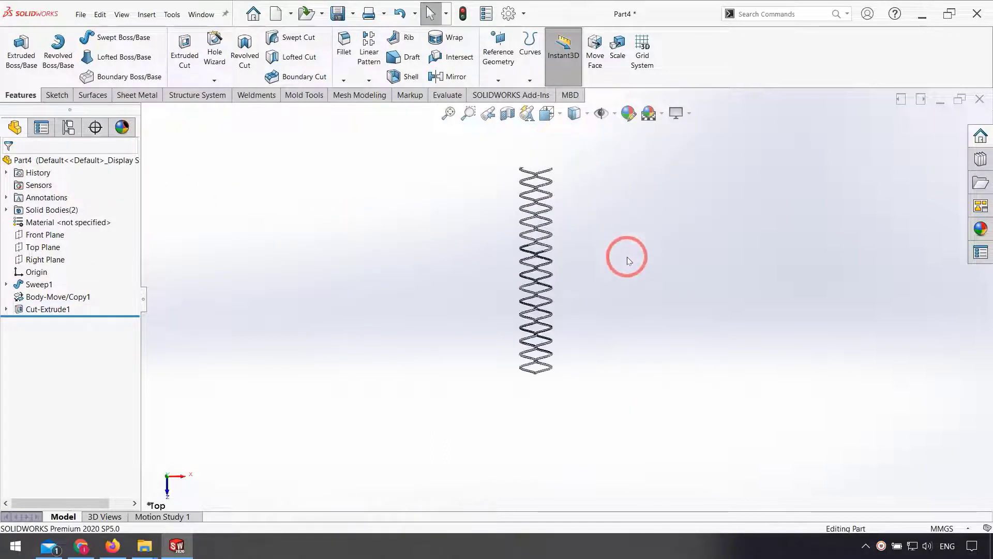
{"action": "left_click", "coordinate": [367, 55]}
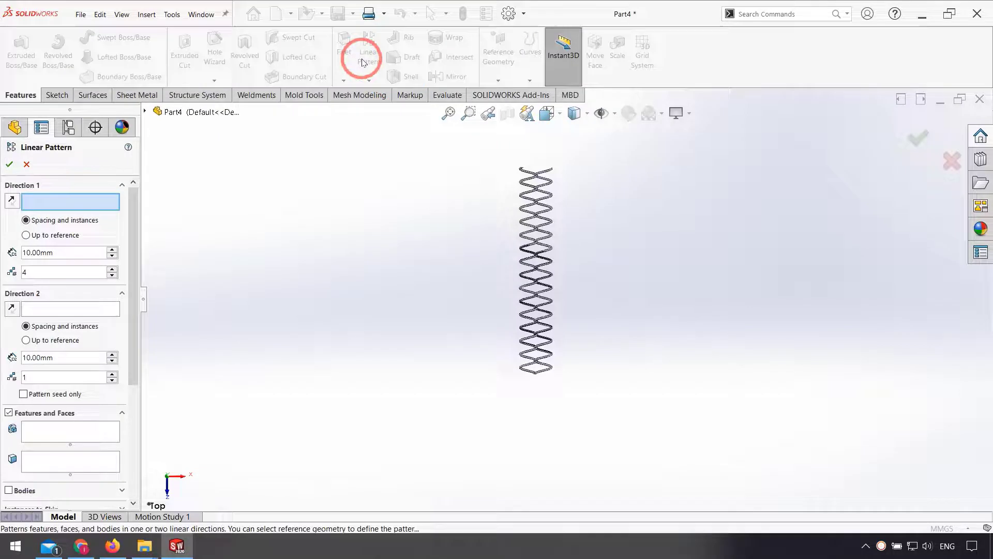
{"action": "left_click", "coordinate": [145, 111]}
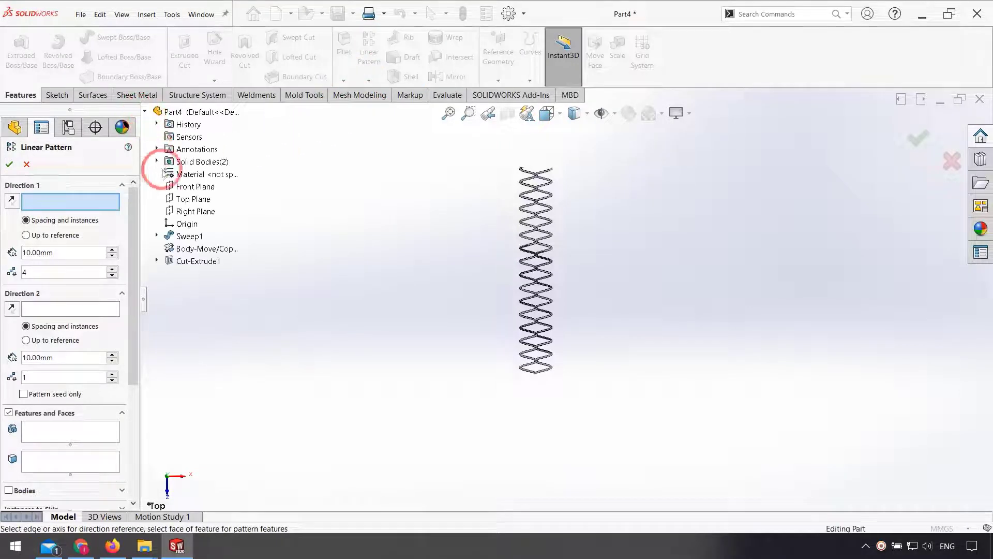
{"action": "left_click", "coordinate": [178, 212]}
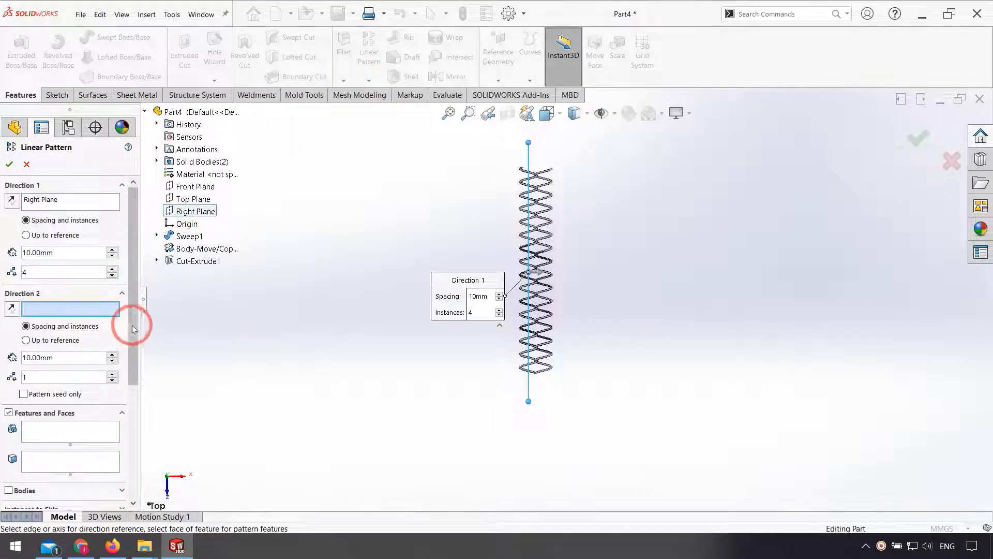
{"action": "left_click_drag", "start_coordinate": [133, 325], "coordinate": [129, 371]}
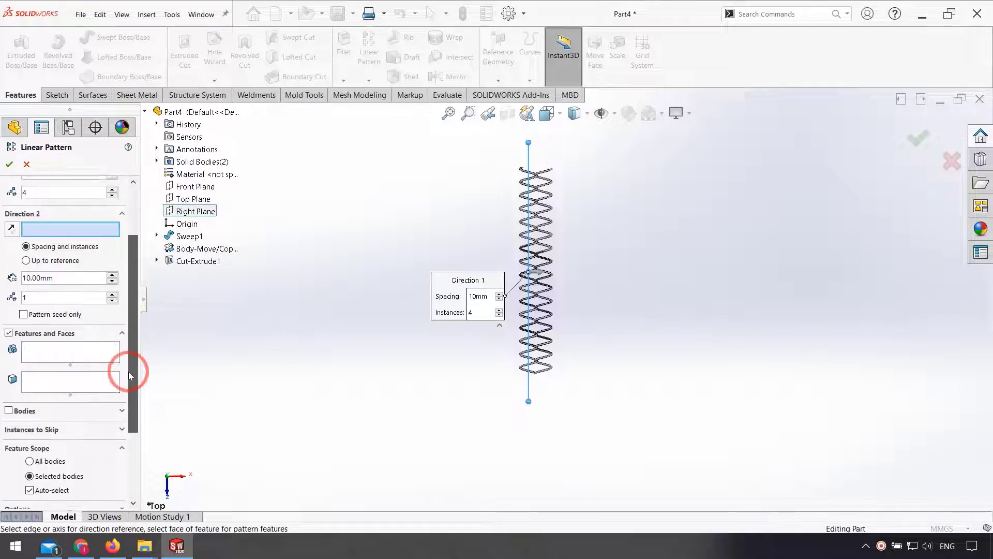
{"action": "left_click", "coordinate": [9, 409]}
{"action": "left_click", "coordinate": [536, 309]}
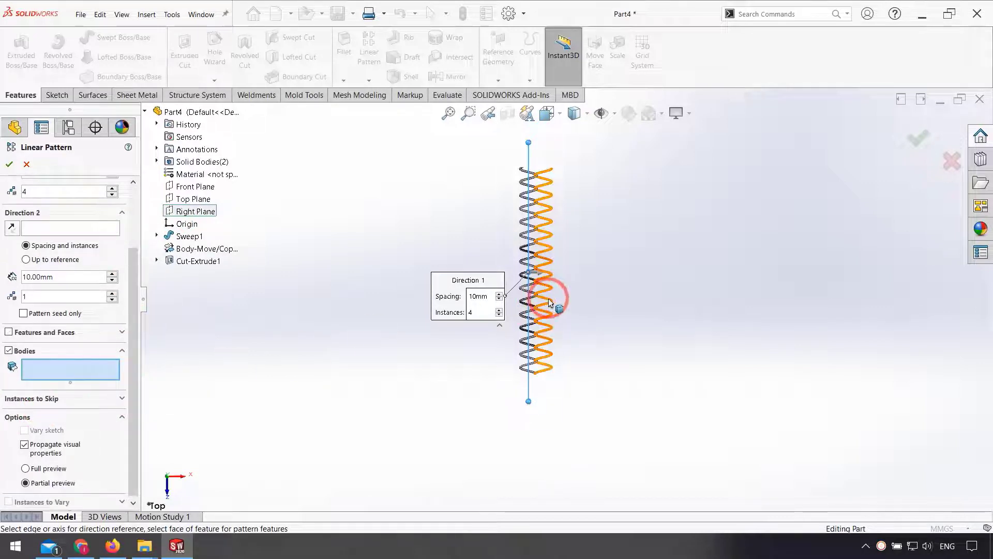
{"action": "left_click", "coordinate": [540, 306]}
{"action": "scroll", "coordinate": [522, 290], "scroll_direction": "up", "scroll_amount": 4}
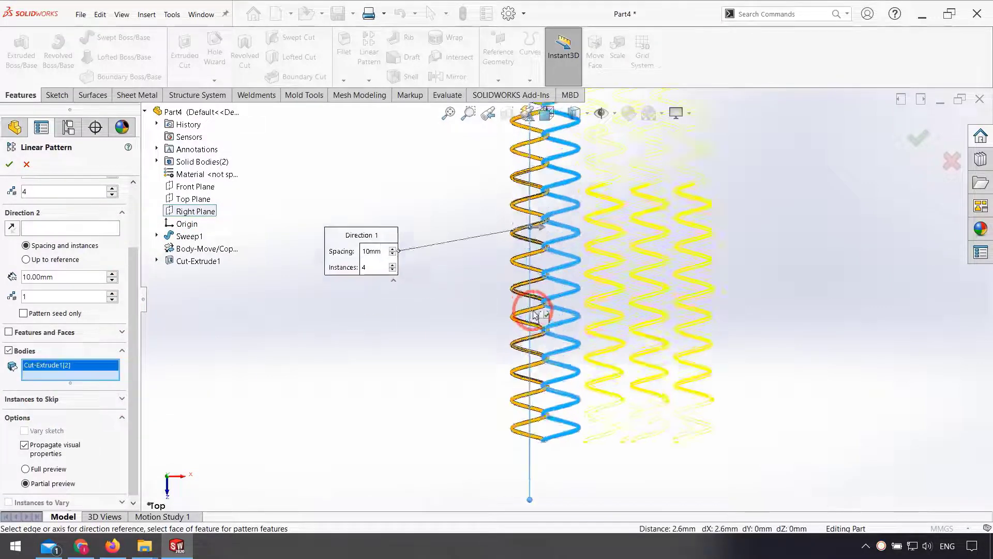
{"action": "left_click", "coordinate": [519, 284]}
Try Direction 1 spacings of 17 mm and 13 mm for the coil pattern
{"action": "left_click_drag", "start_coordinate": [131, 293], "coordinate": [136, 240]}
{"action": "scroll", "coordinate": [497, 230], "scroll_direction": "up", "scroll_amount": 5}
{"action": "left_click", "coordinate": [84, 246]}
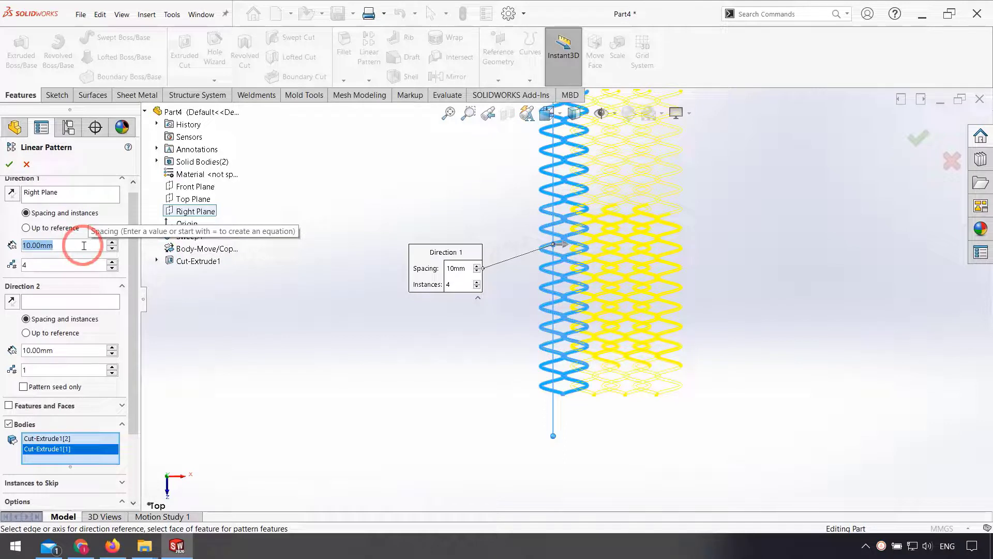
{"action": "type", "text": "1"}
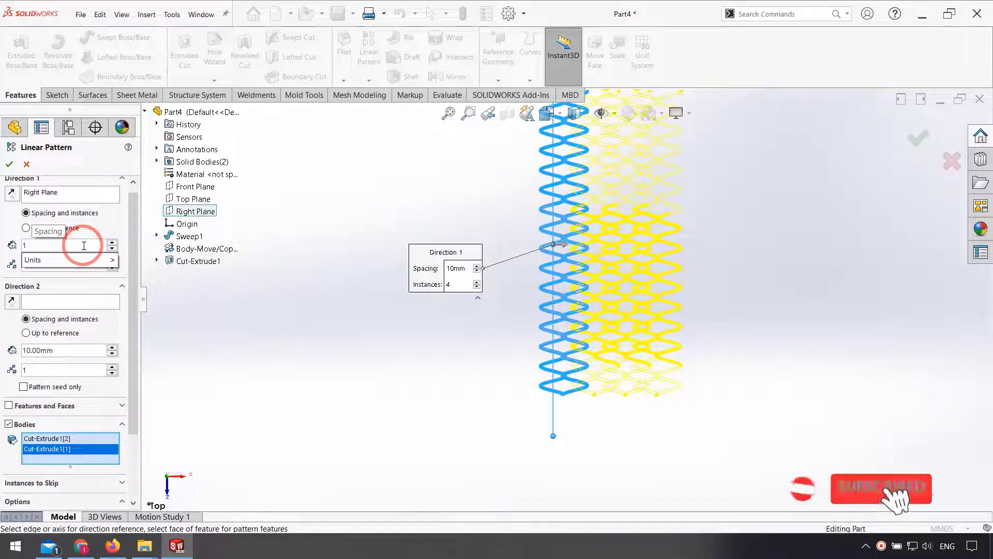
{"action": "type", "text": "7"}
{"action": "left_click", "coordinate": [344, 323]}
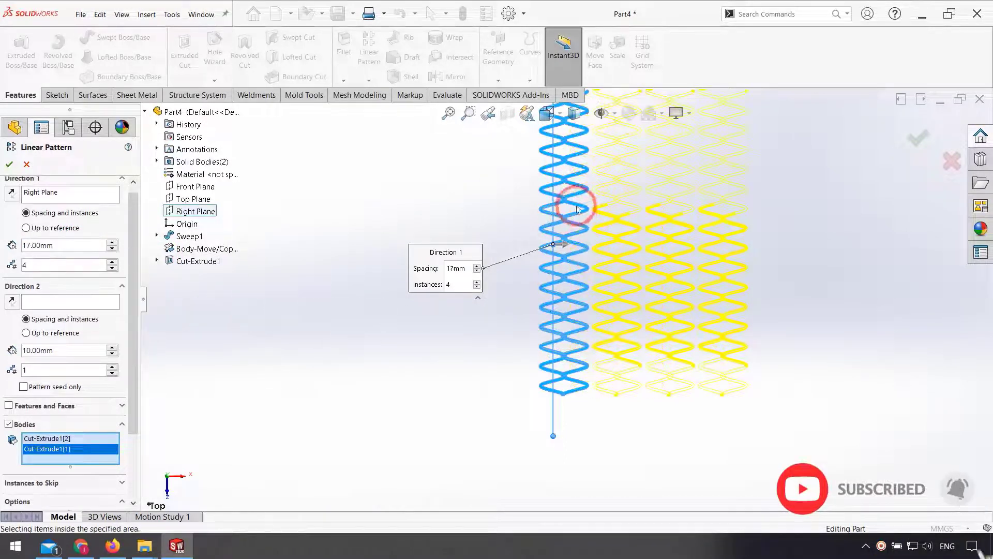
{"action": "type", "text": "13"}
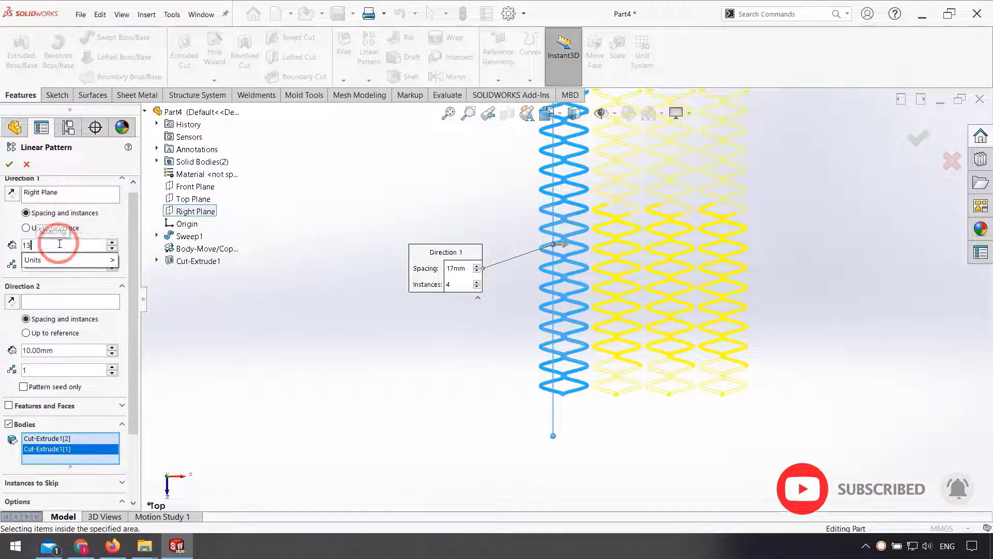
{"action": "left_click", "coordinate": [317, 306]}
Try Direction 1 spacings of 13.5 mm and 14 mm, checking how neighbouring coils interlock in the preview
{"action": "scroll", "coordinate": [594, 258], "scroll_direction": "down", "scroll_amount": 3}
{"action": "scroll", "coordinate": [569, 279], "scroll_direction": "down", "scroll_amount": 2}
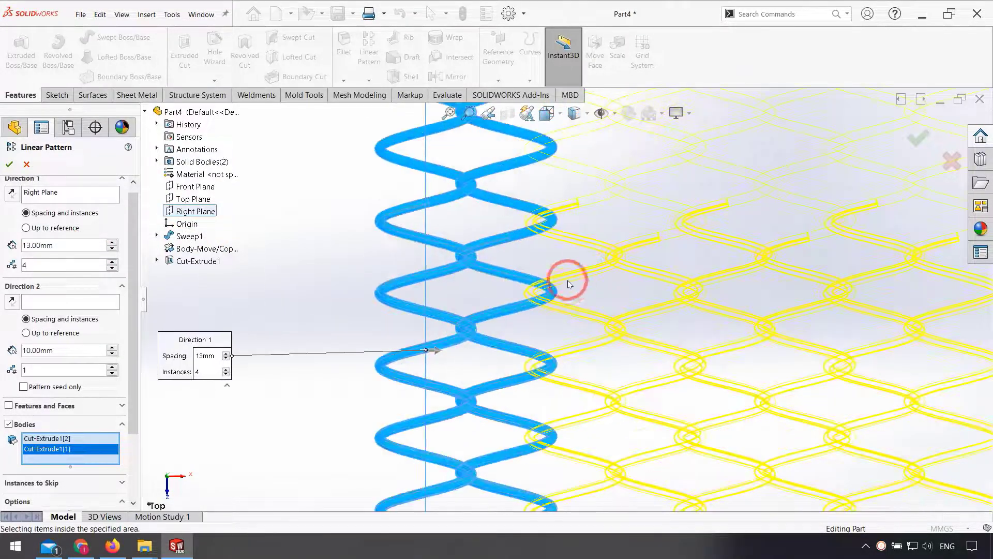
{"action": "type", "text": "13.5"}
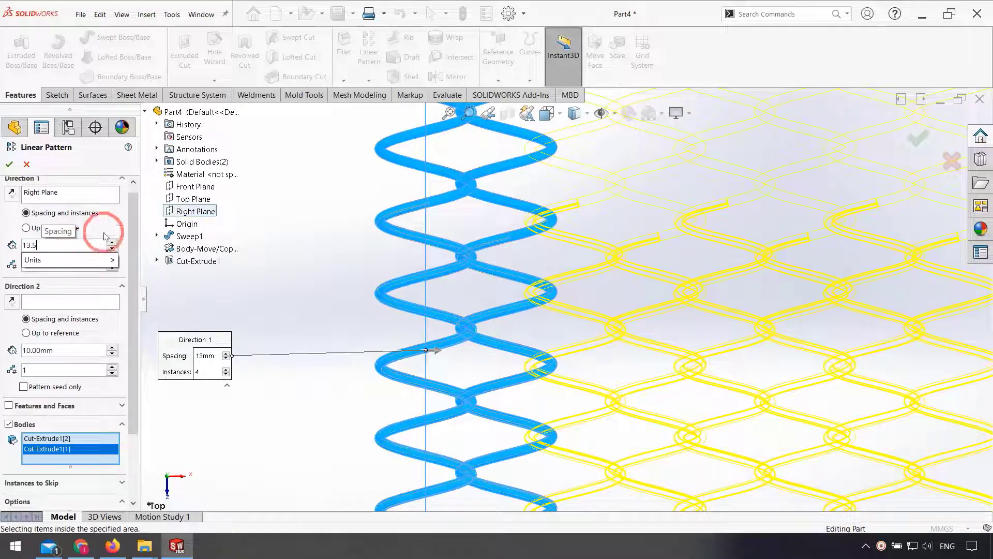
{"action": "left_click", "coordinate": [328, 294]}
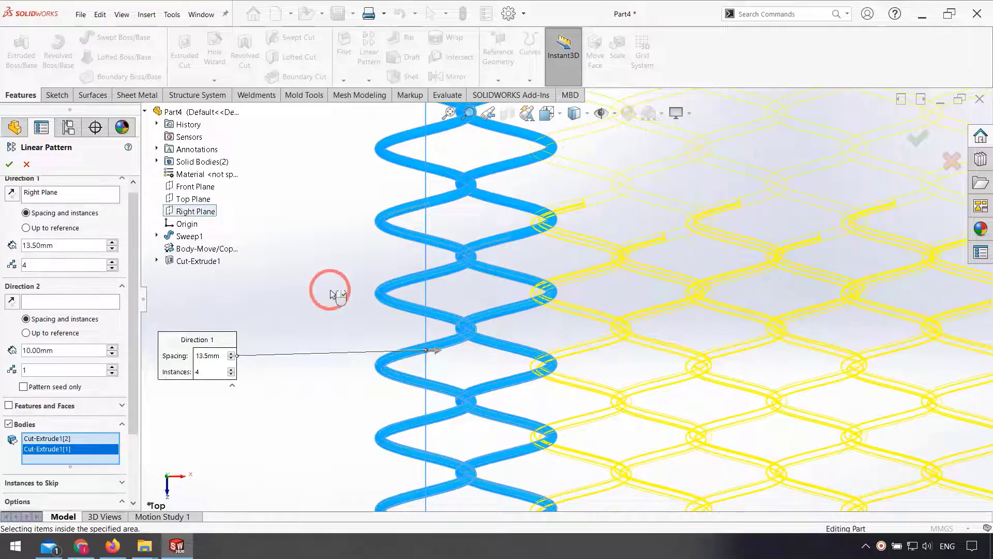
{"action": "left_click", "coordinate": [36, 245]}
{"action": "type", "text": "14"}
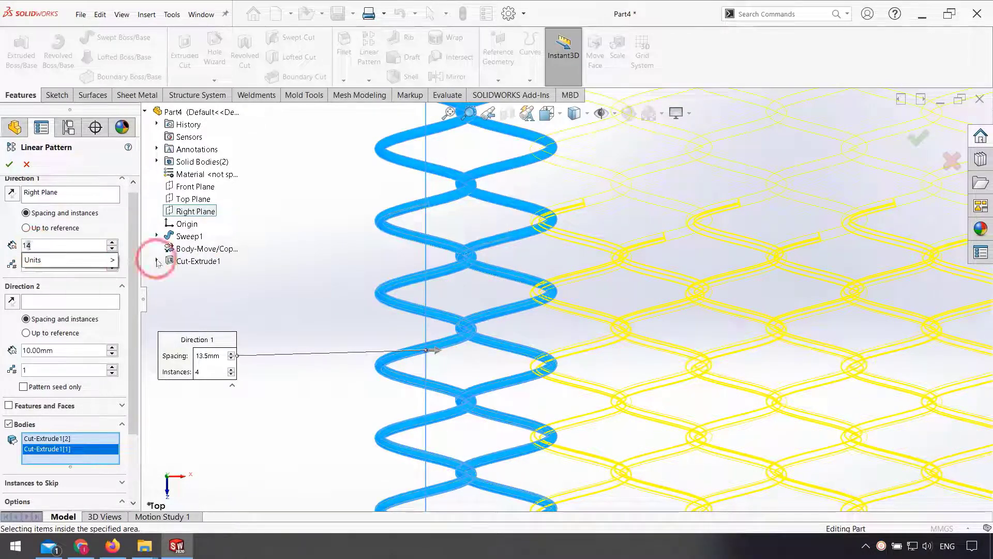
{"action": "left_click", "coordinate": [296, 277]}
{"action": "scroll", "coordinate": [538, 228], "scroll_direction": "down", "scroll_amount": 6}
{"action": "middle_click_drag", "start_coordinate": [552, 249], "coordinate": [562, 232]}
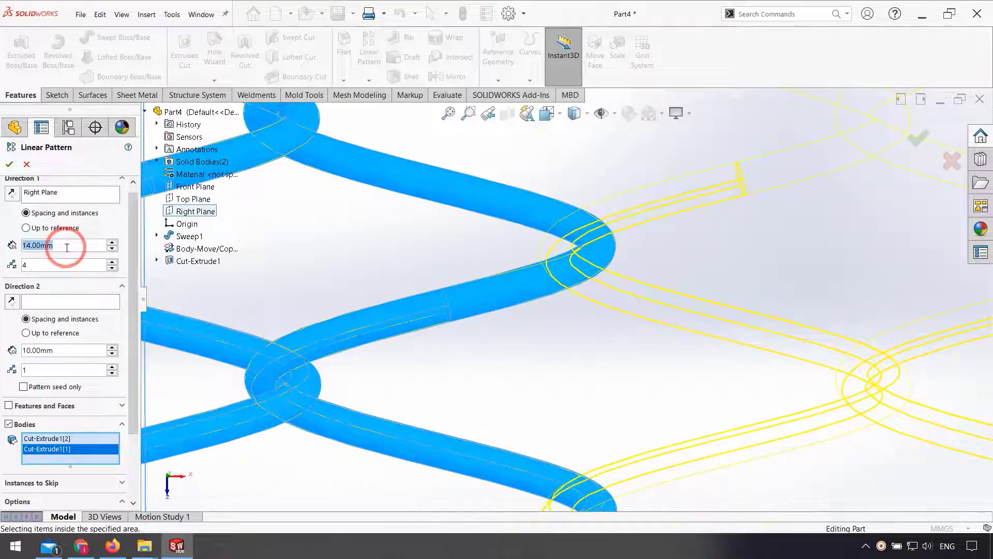
Set the Direction 1 spacing to 13.5 mm with 6 instances and complete the linear pattern of both coils
{"action": "type", "text": "13.5"}
{"action": "left_click", "coordinate": [416, 272]}
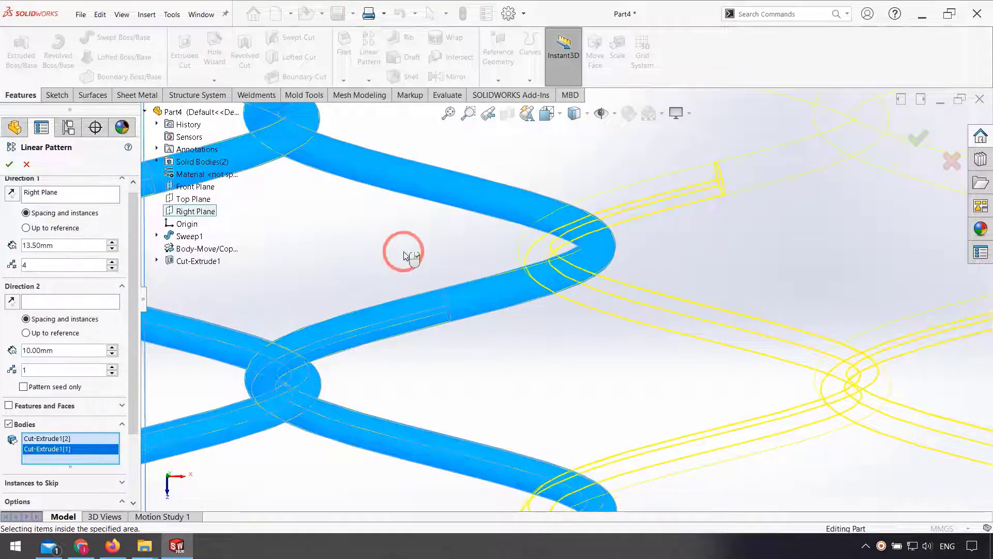
{"action": "scroll", "coordinate": [414, 265], "scroll_direction": "up", "scroll_amount": 5}
{"action": "scroll", "coordinate": [517, 279], "scroll_direction": "up", "scroll_amount": 3}
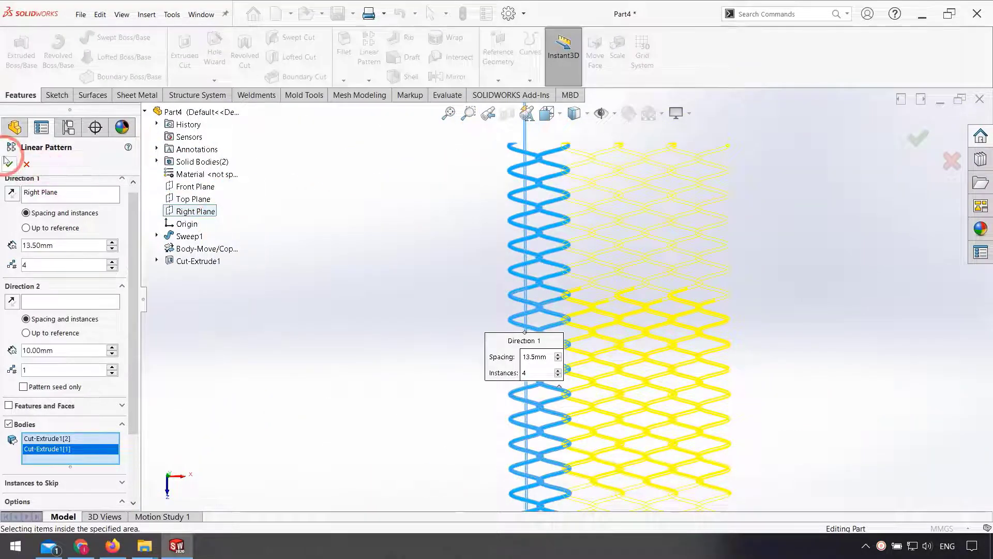
{"action": "left_click", "coordinate": [113, 261]}
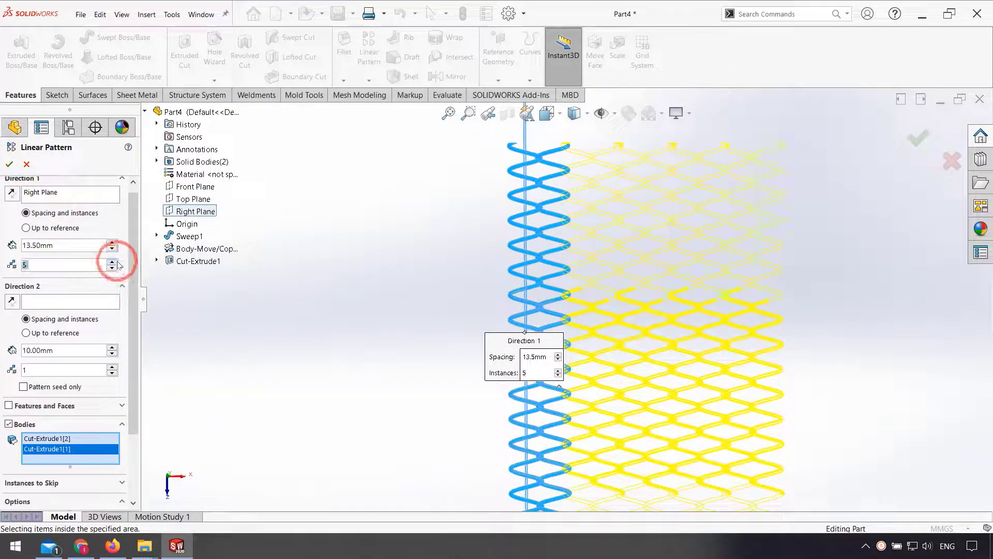
{"action": "left_click", "coordinate": [113, 261]}
{"action": "left_click", "coordinate": [8, 166]}
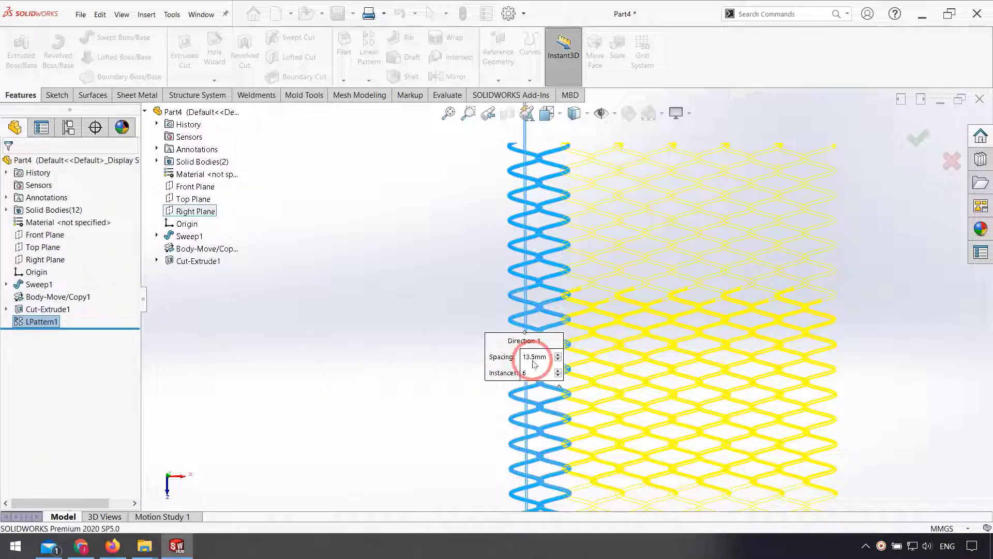
{"action": "left_click", "coordinate": [349, 363]}
Examine the interlocking wire joints of the patterned mesh from an angle and look through the scene display options
{"action": "middle_click_drag", "start_coordinate": [554, 369], "coordinate": [573, 383]}
{"action": "scroll", "coordinate": [690, 223], "scroll_direction": "down", "scroll_amount": 5}
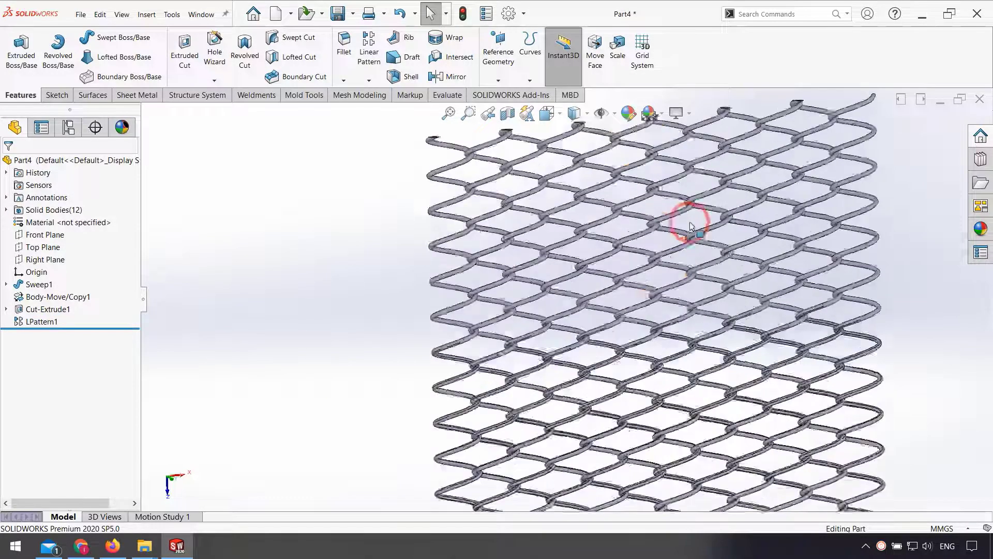
{"action": "scroll", "coordinate": [632, 160], "scroll_direction": "down", "scroll_amount": 2}
{"action": "scroll", "coordinate": [621, 175], "scroll_direction": "up", "scroll_amount": 5}
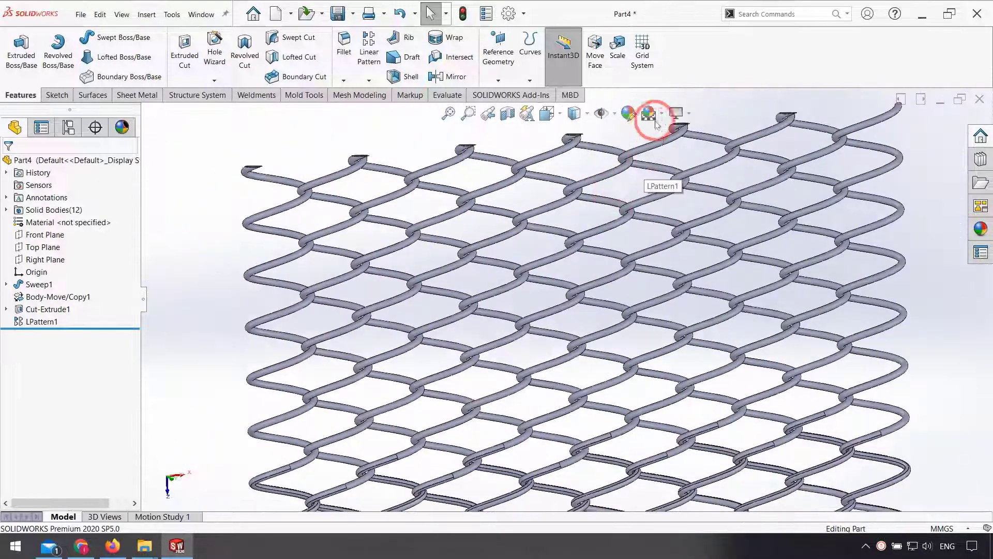
{"action": "left_click", "coordinate": [662, 113]}
{"action": "left_click", "coordinate": [703, 164]}
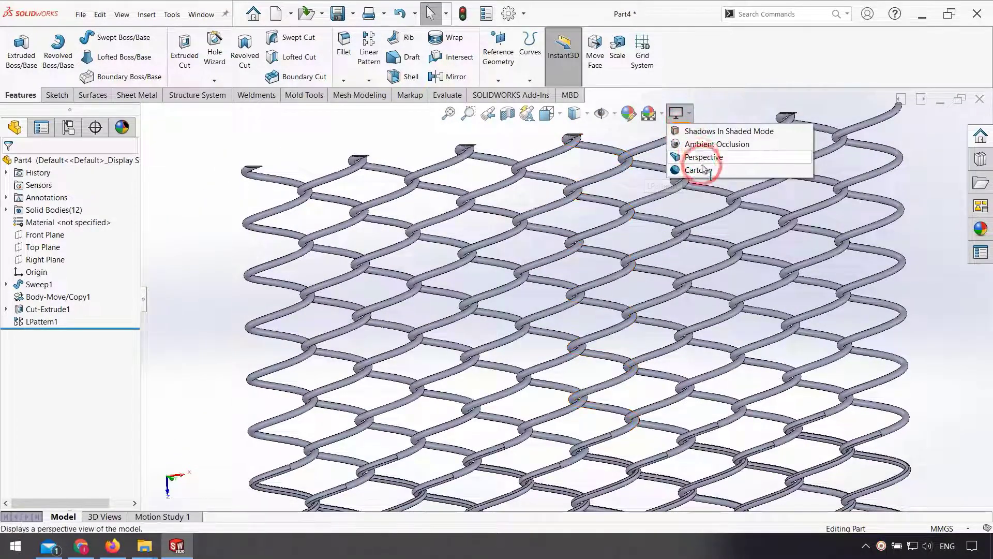
{"action": "left_click", "coordinate": [696, 133]}
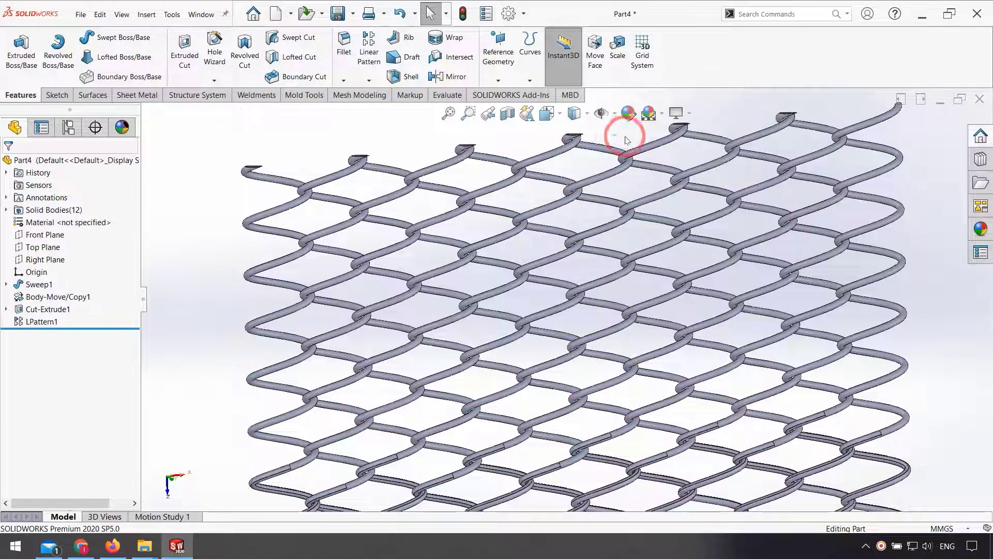
{"action": "left_click", "coordinate": [688, 114]}
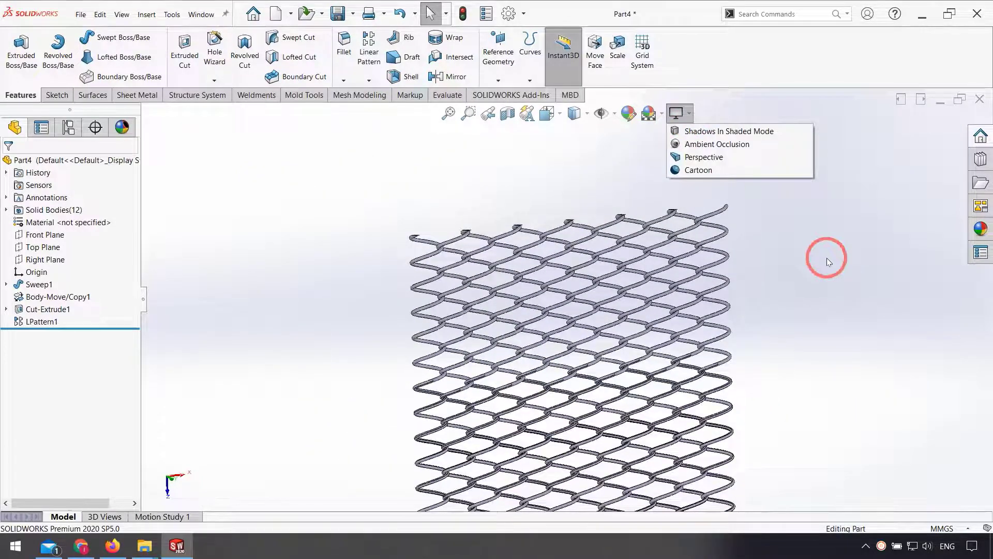
{"action": "left_click", "coordinate": [826, 258]}
{"action": "middle_click_drag", "start_coordinate": [665, 281], "coordinate": [674, 283]}
{"action": "scroll", "coordinate": [674, 283], "scroll_direction": "down", "scroll_amount": 3}
{"action": "scroll", "coordinate": [462, 223], "scroll_direction": "down", "scroll_amount": 3}
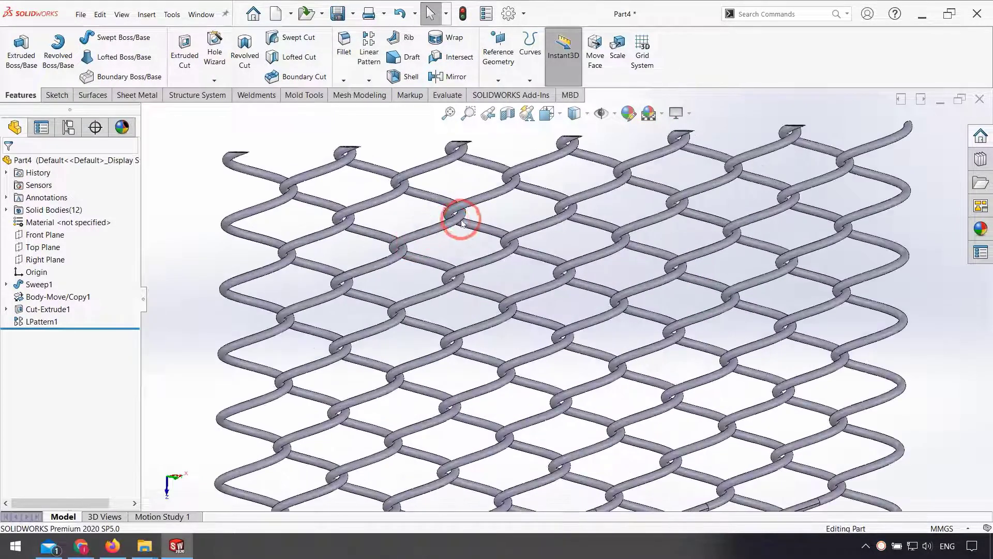